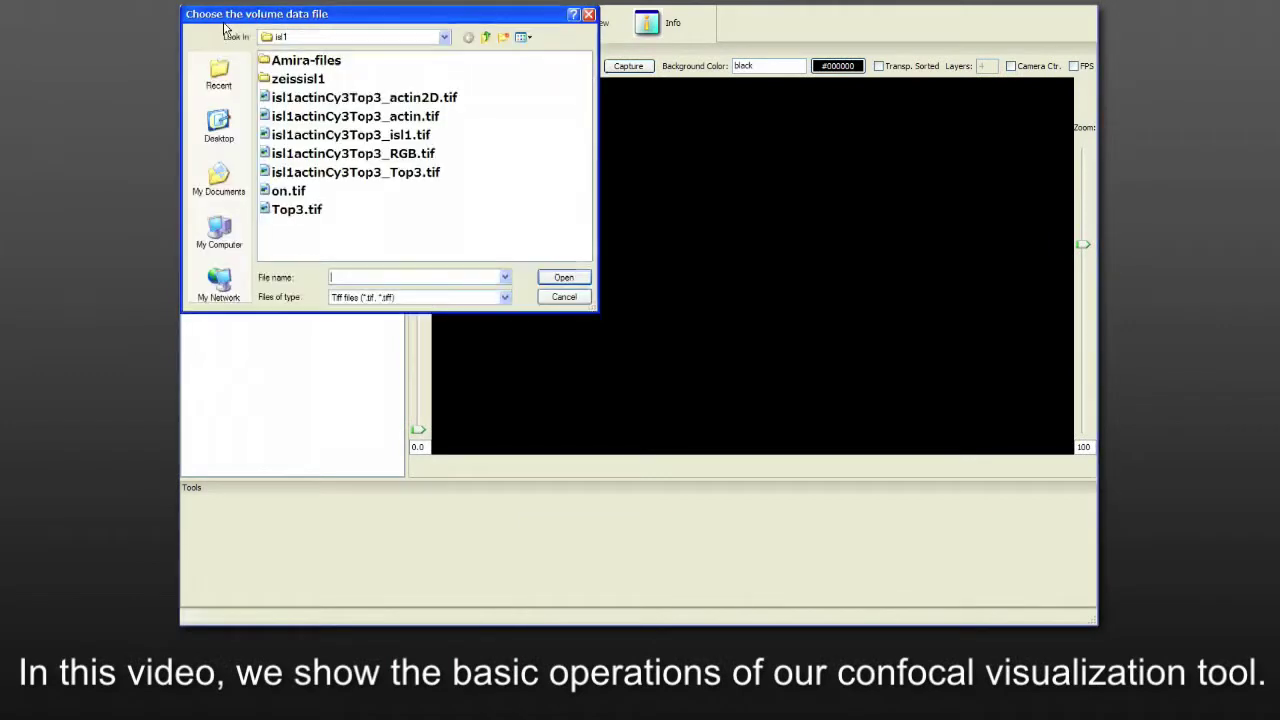
- Load isl1actinCy3Top3_actin.tif, _isl1.tif and _Top3.tif together as volume channels
click(337, 118)
shift+click(337, 137)
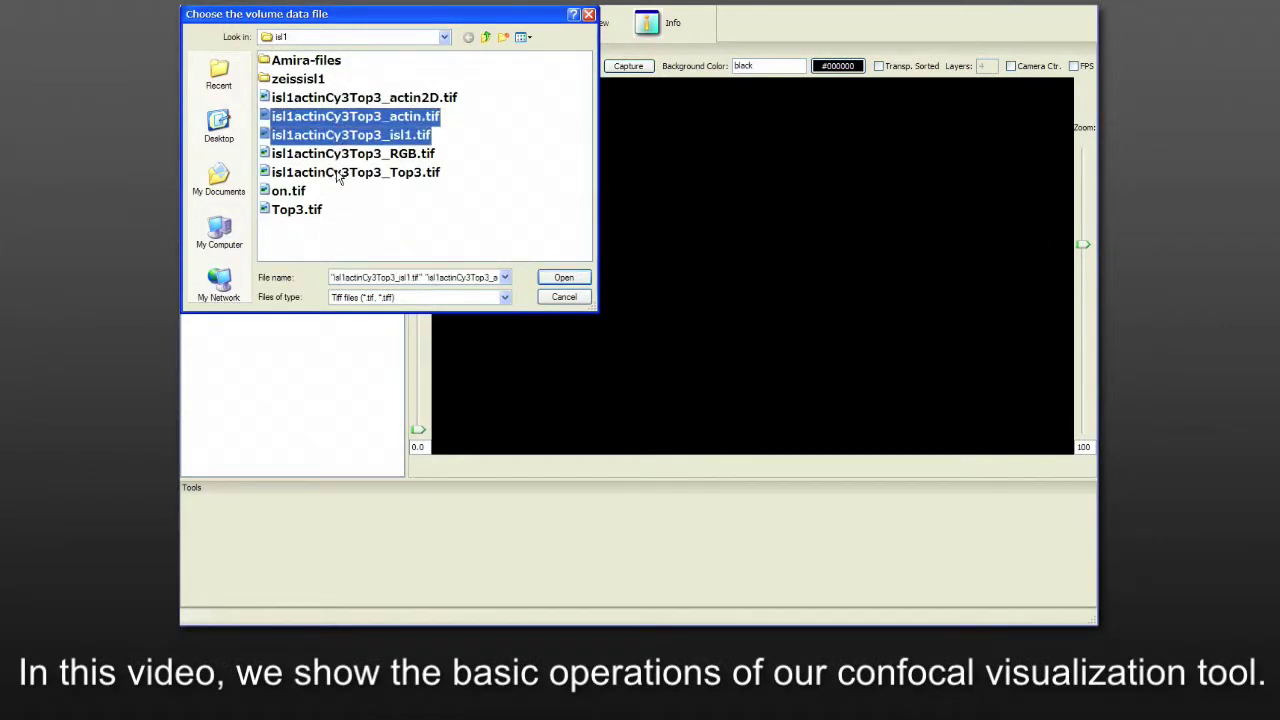
ctrl+click(337, 172)
click(564, 277)
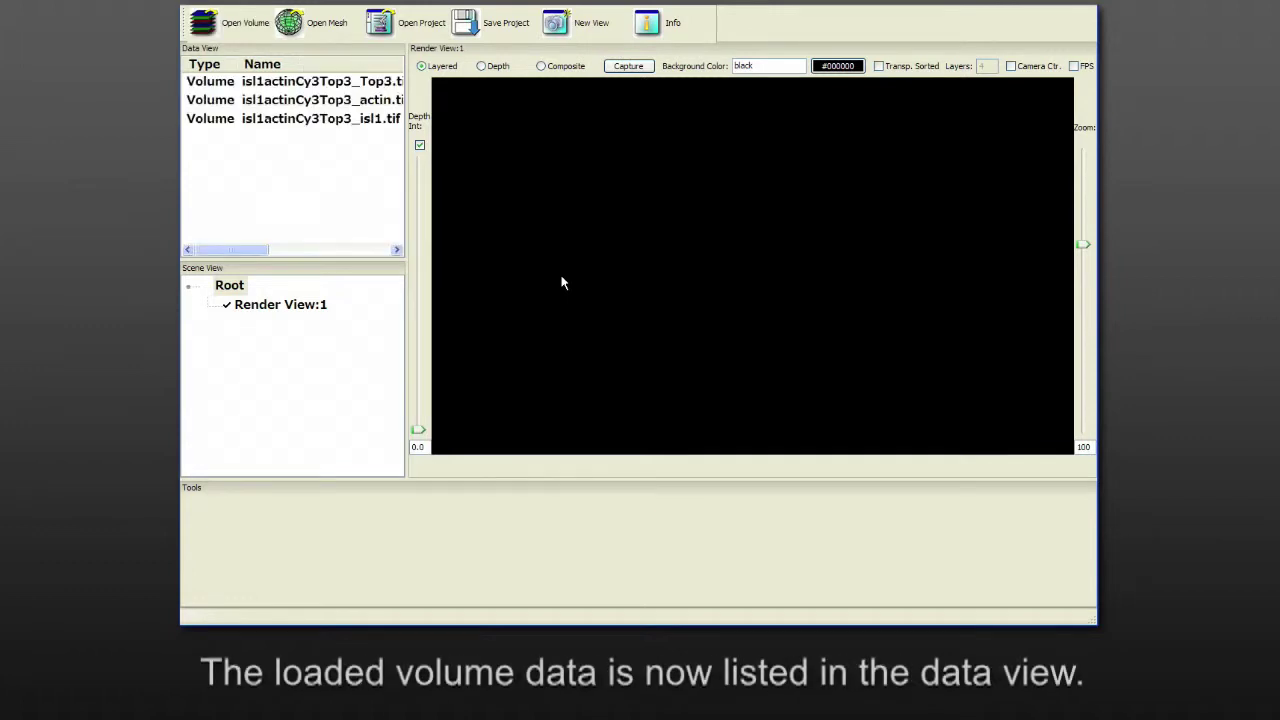
- Add the actin, isl1 and Top3 volumes to Render View:1 one after another
right_click(300, 108)
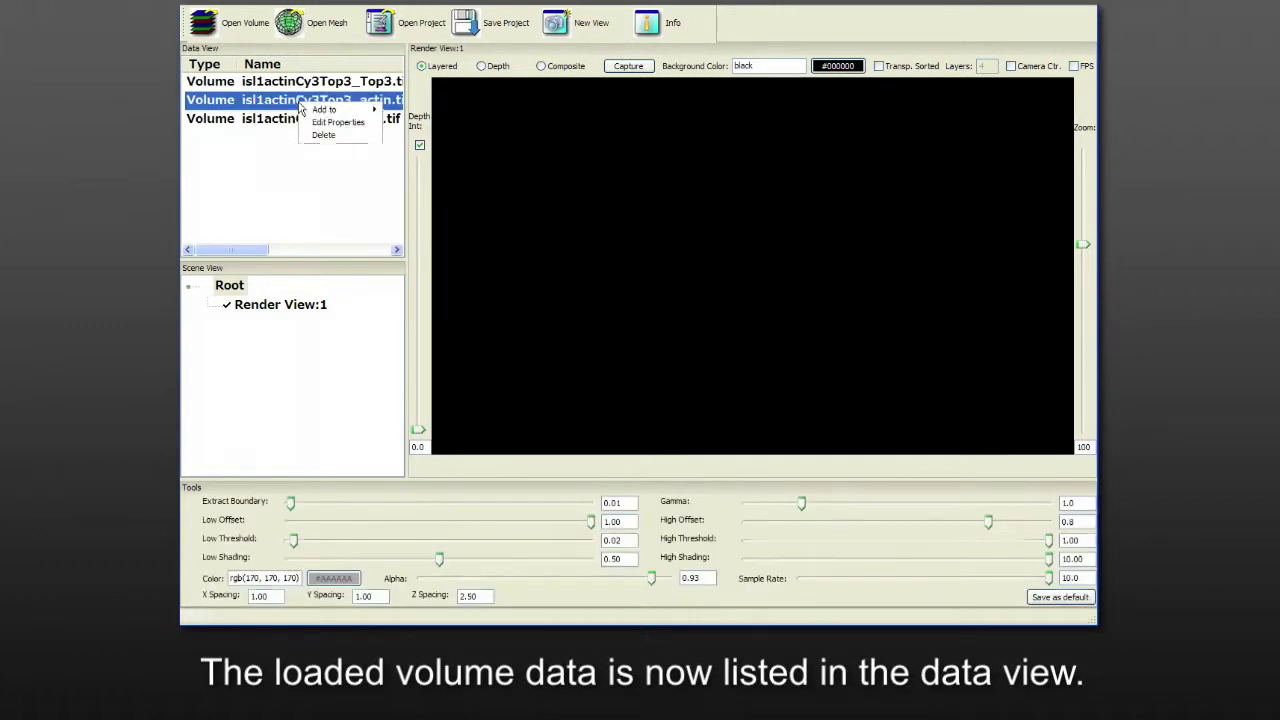
mouse_move(330, 112)
click(420, 110)
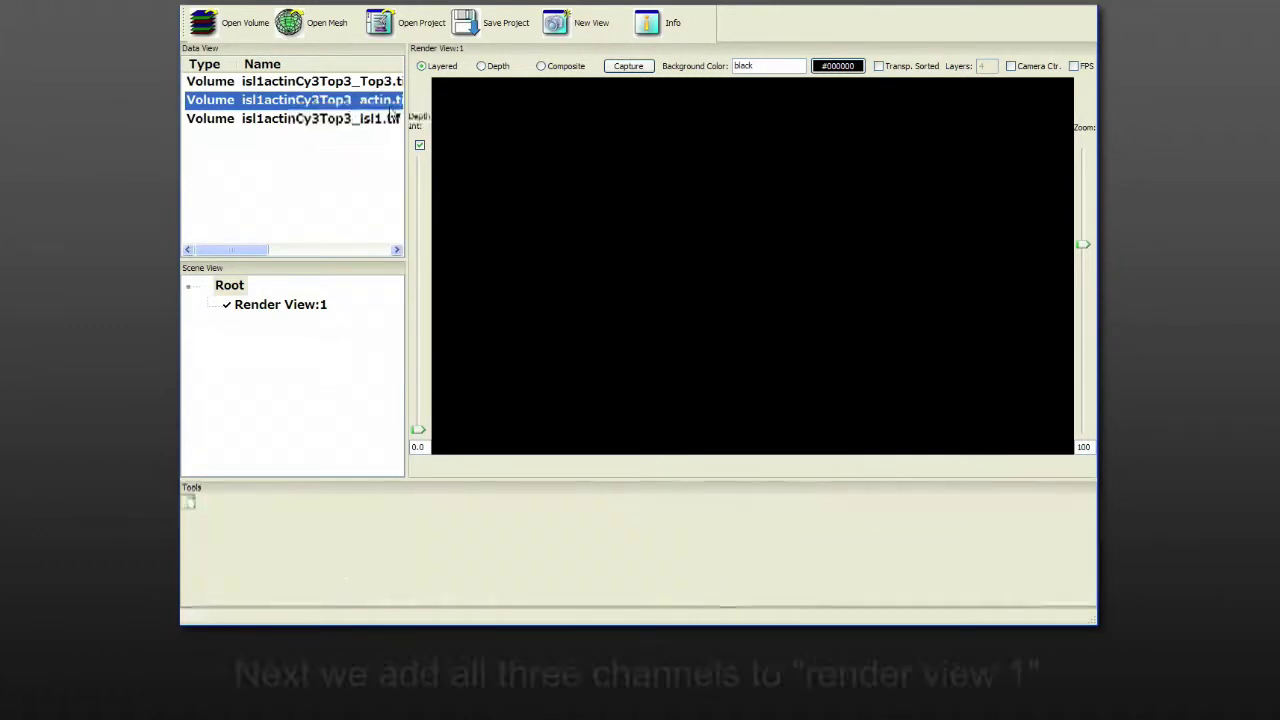
right_click(326, 119)
mouse_move(345, 124)
click(425, 124)
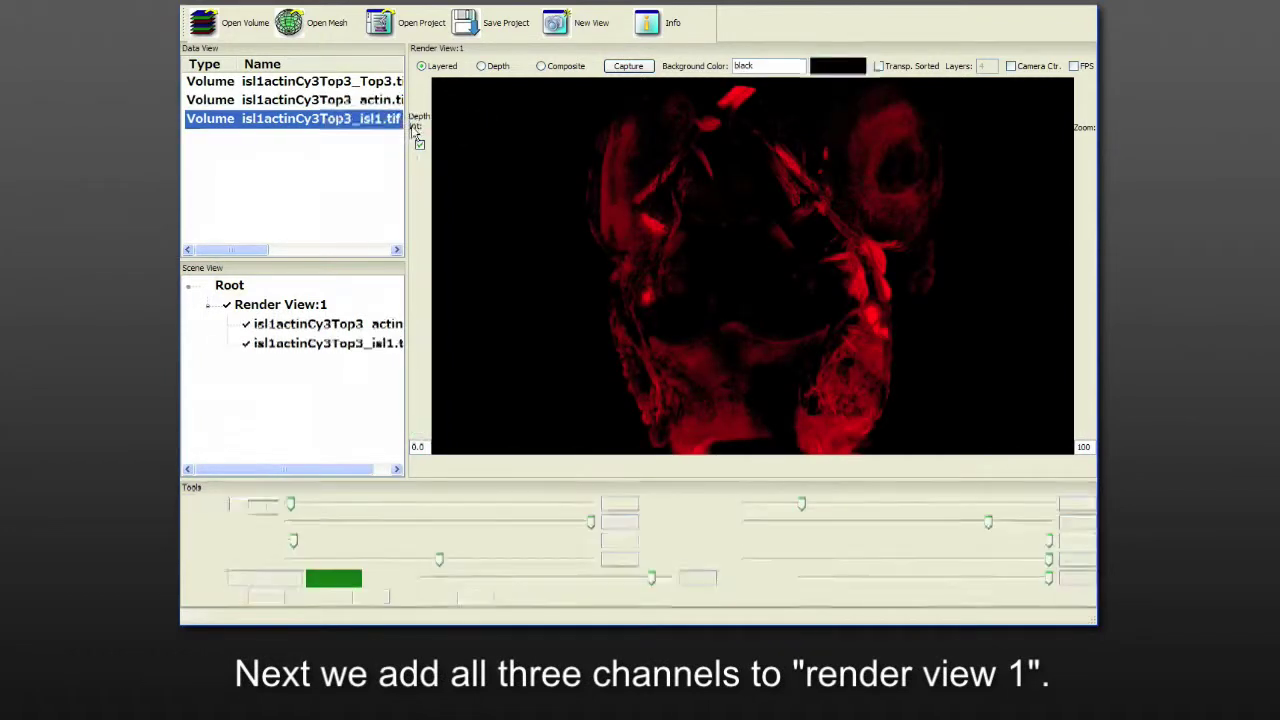
right_click(322, 84)
mouse_move(370, 90)
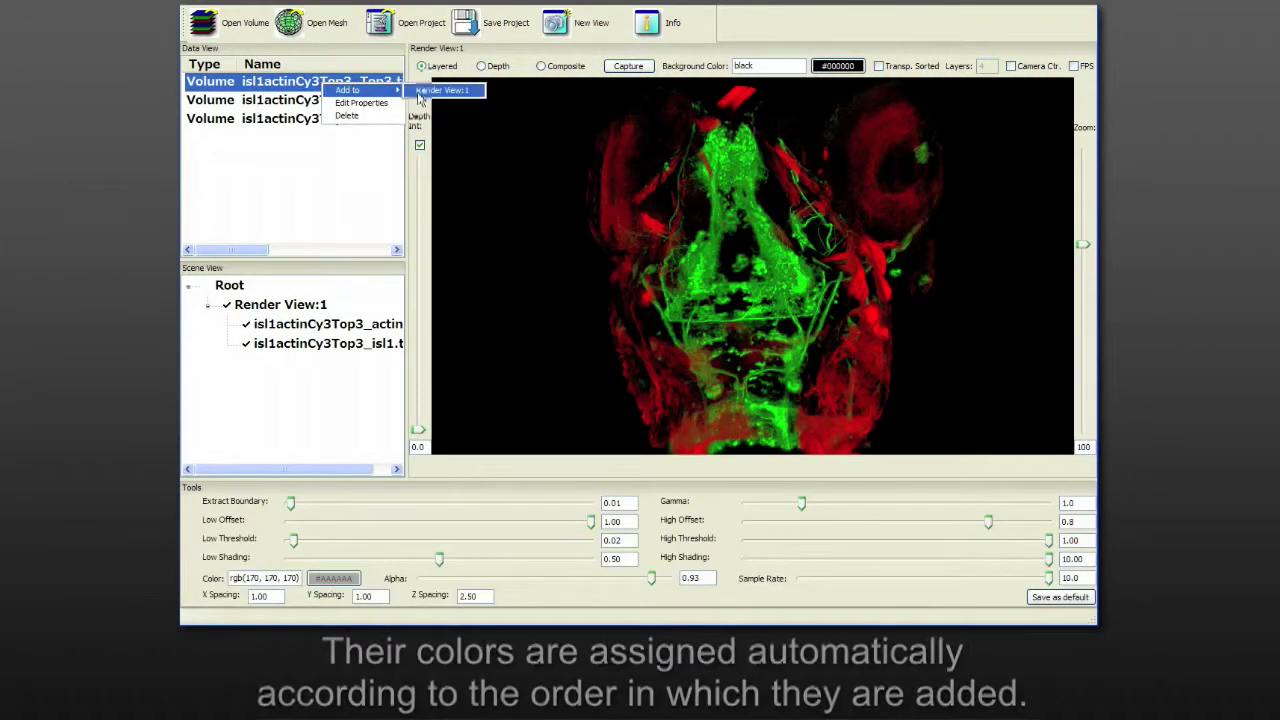
click(440, 91)
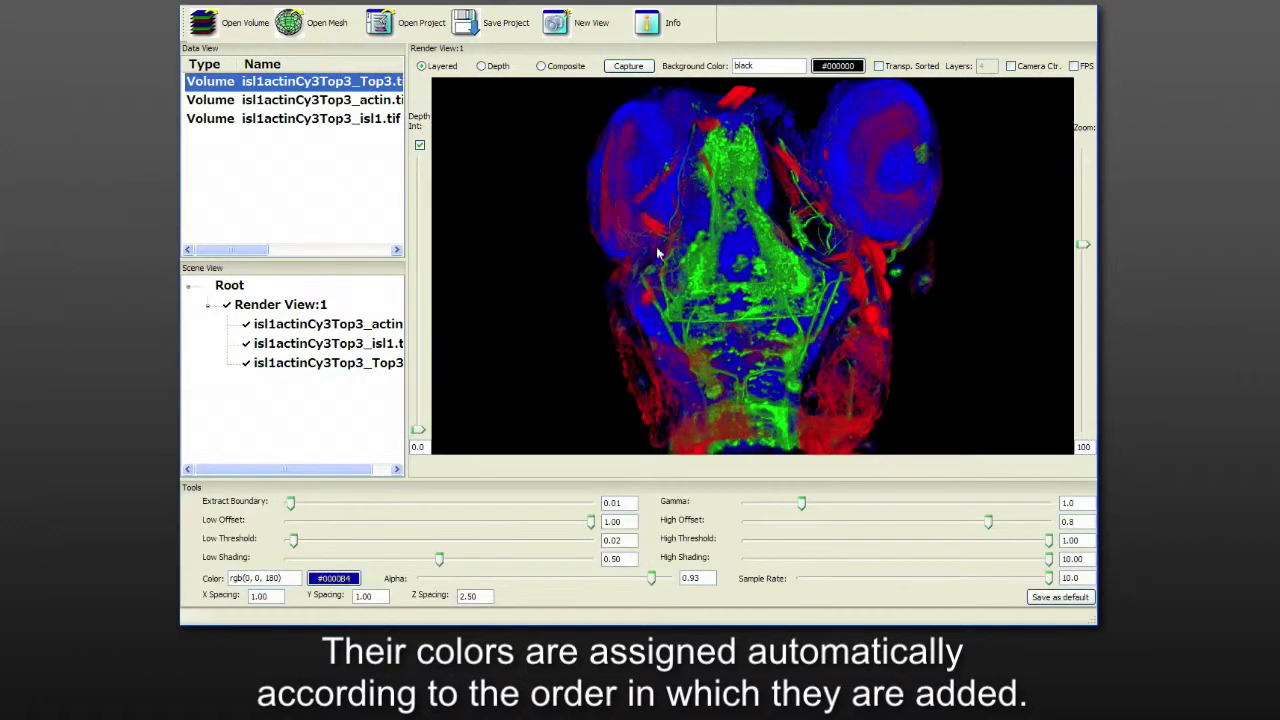
drag(670, 270, 989, 286)
- Turn the volume to an oblique angle and switch rendering from depth to composite mode
drag(805, 328, 905, 314)
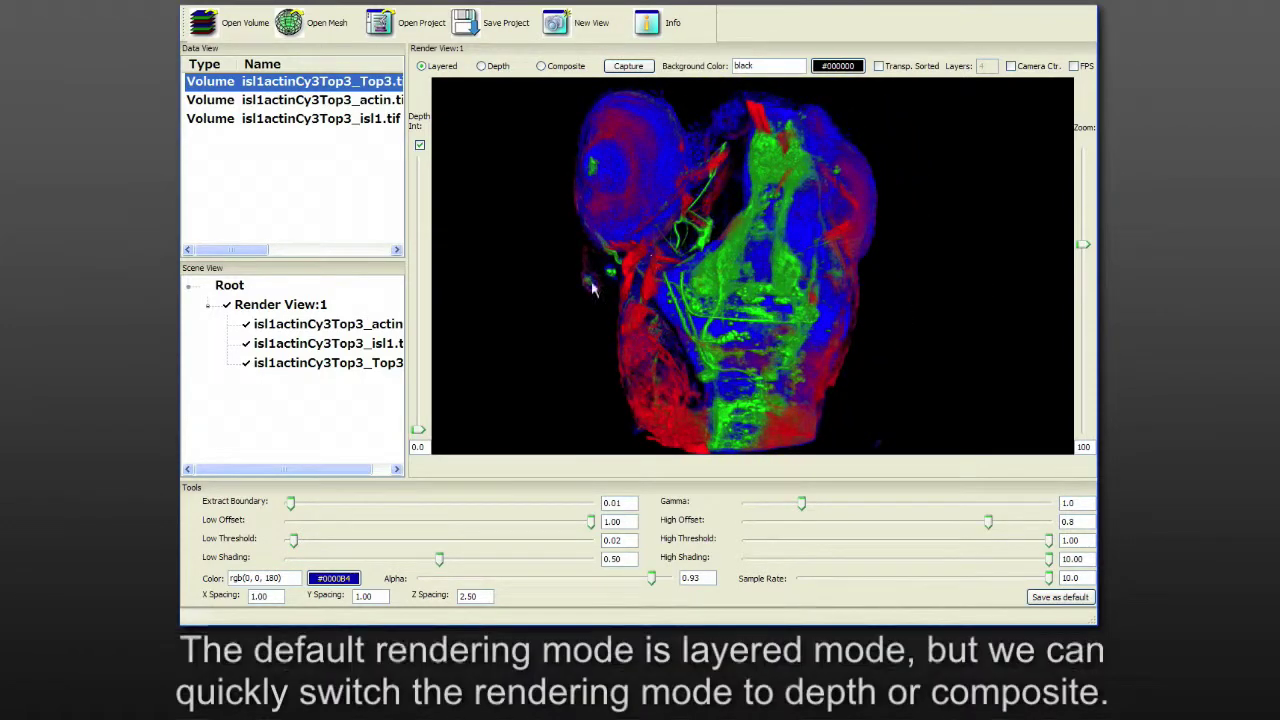
click(495, 70)
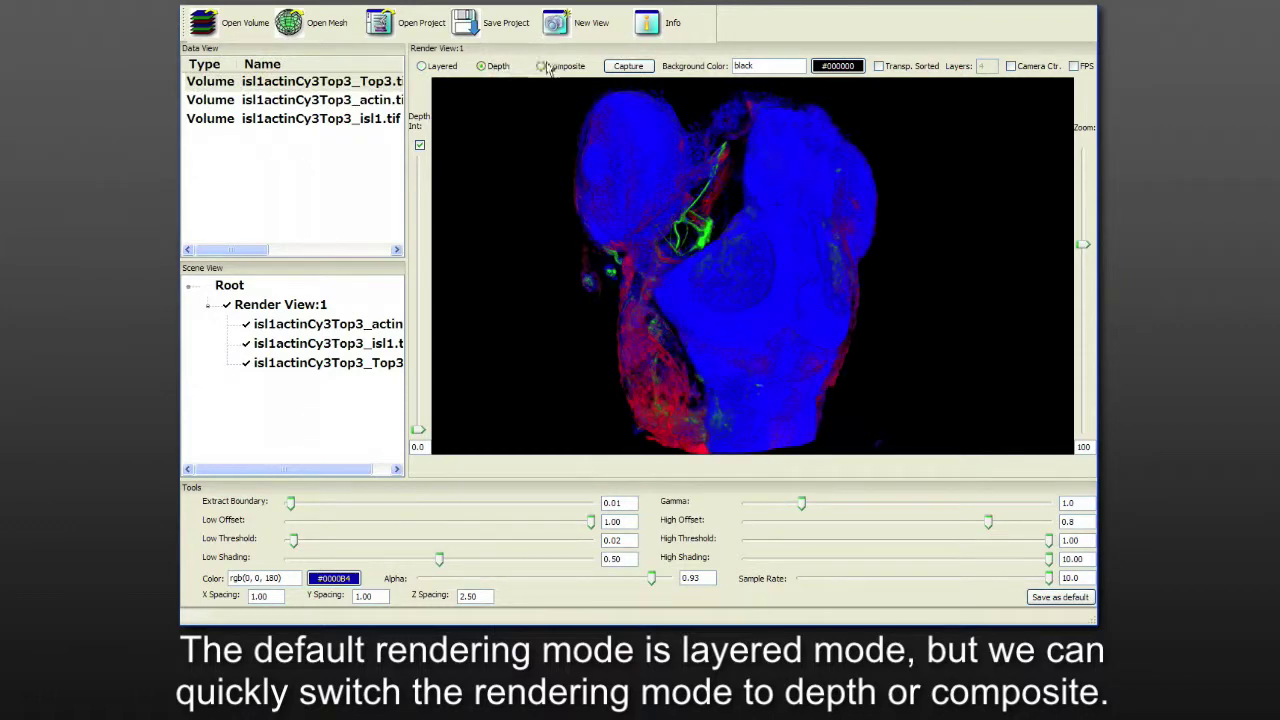
click(542, 66)
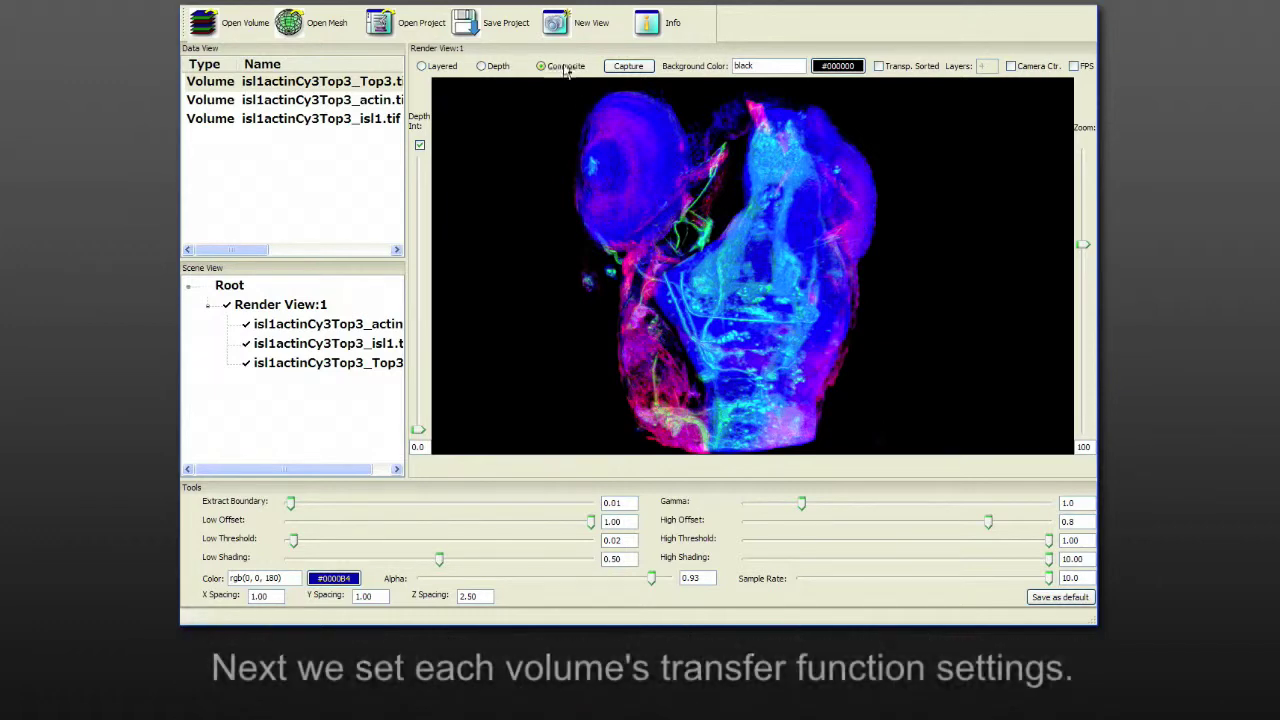
- From a frontal view, give Top3 extract boundary 0.34, gamma 4.12 and alpha 0.45
drag(722, 288, 670, 291)
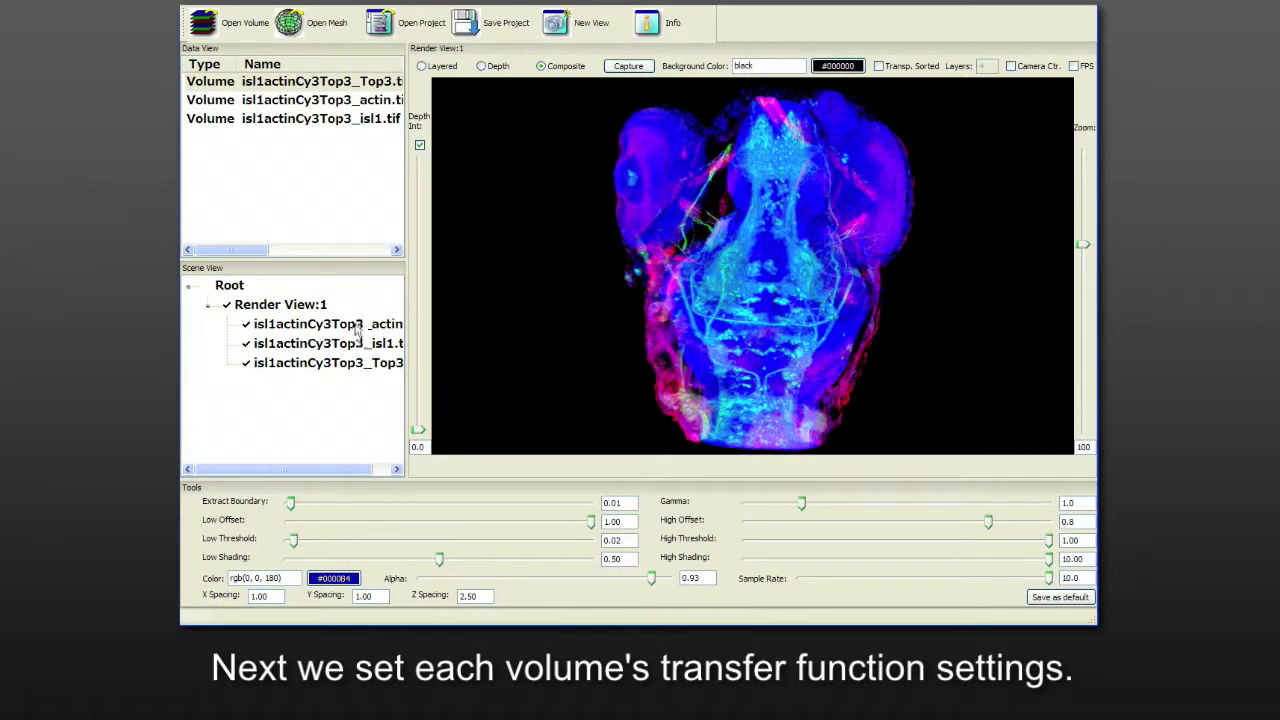
click(355, 365)
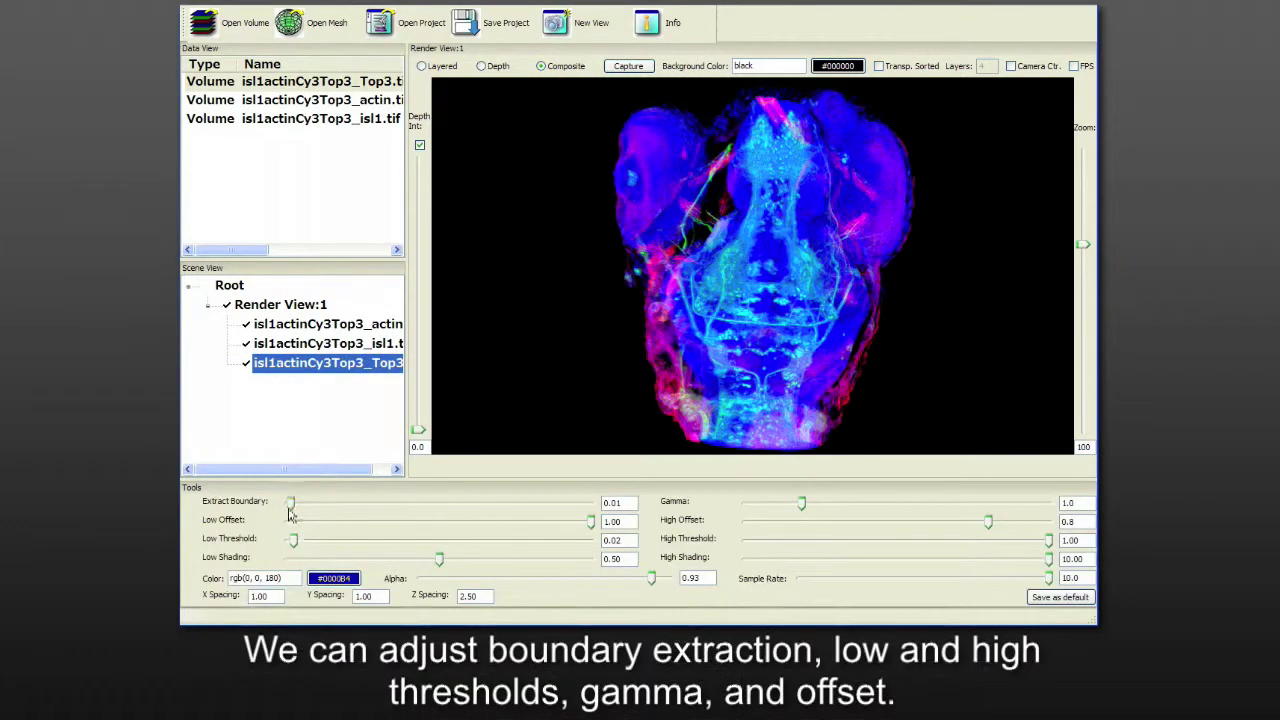
drag(290, 513, 403, 513)
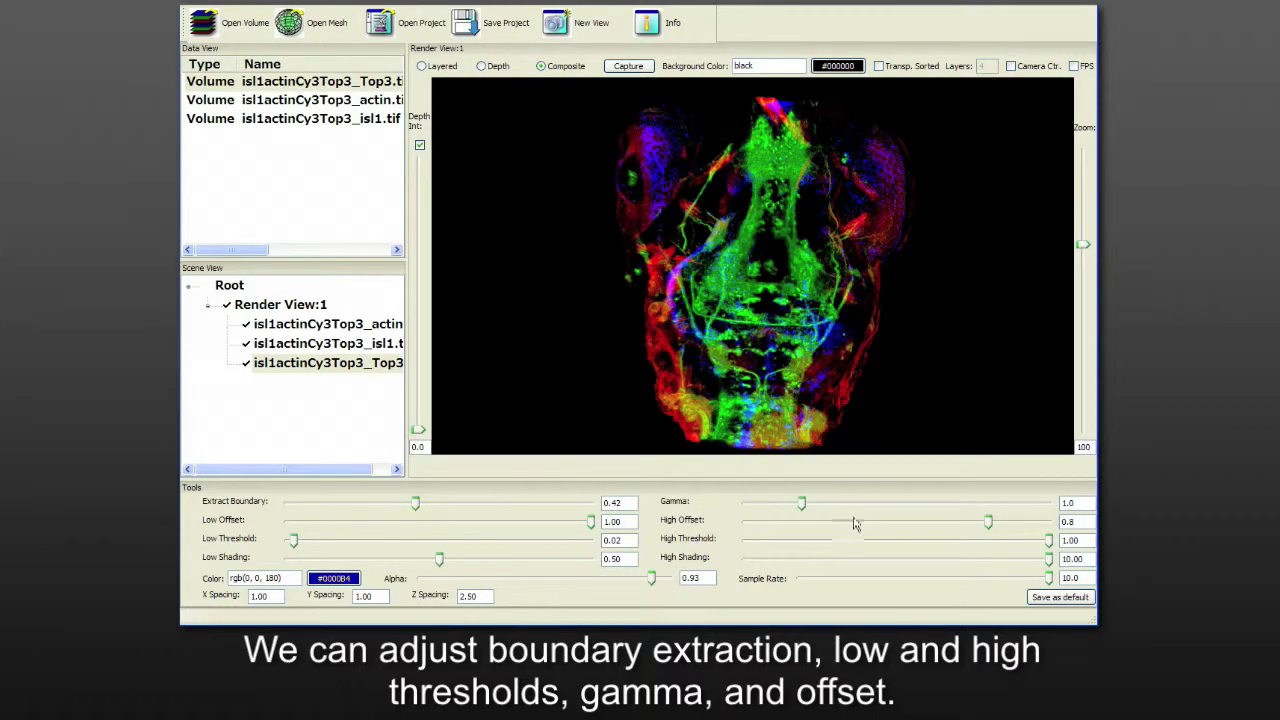
drag(804, 508, 993, 508)
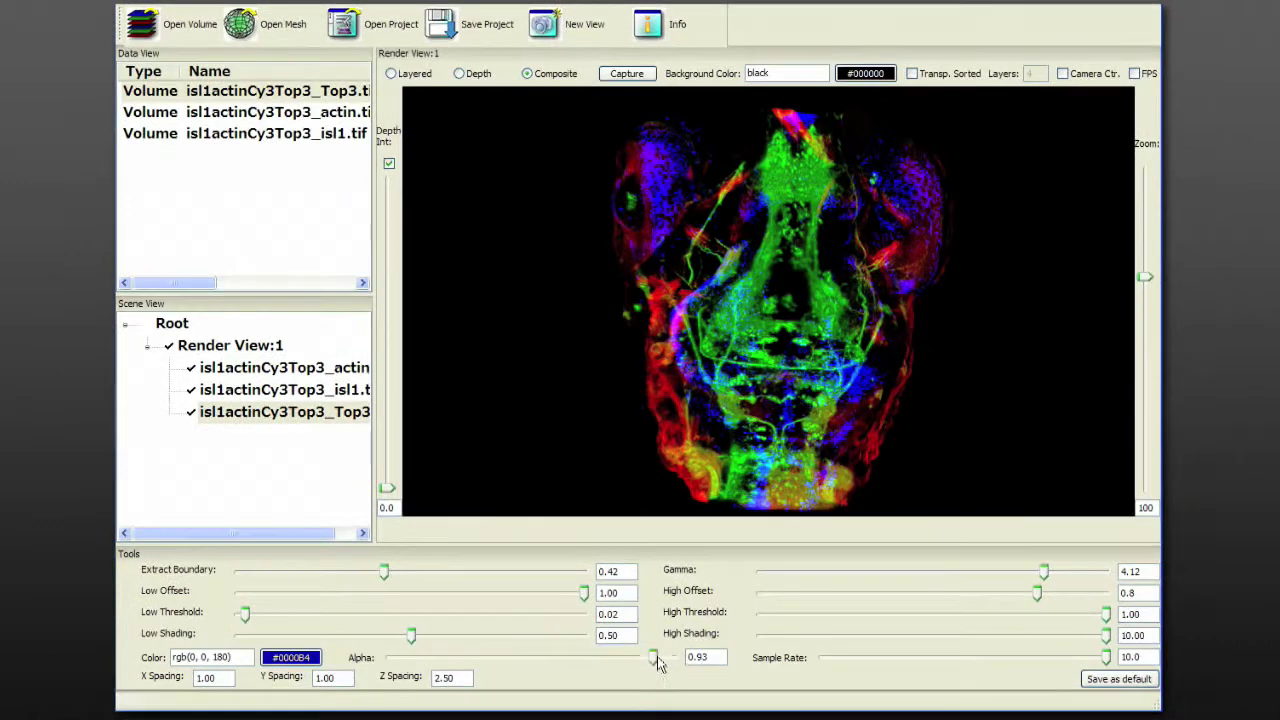
drag(655, 636, 559, 637)
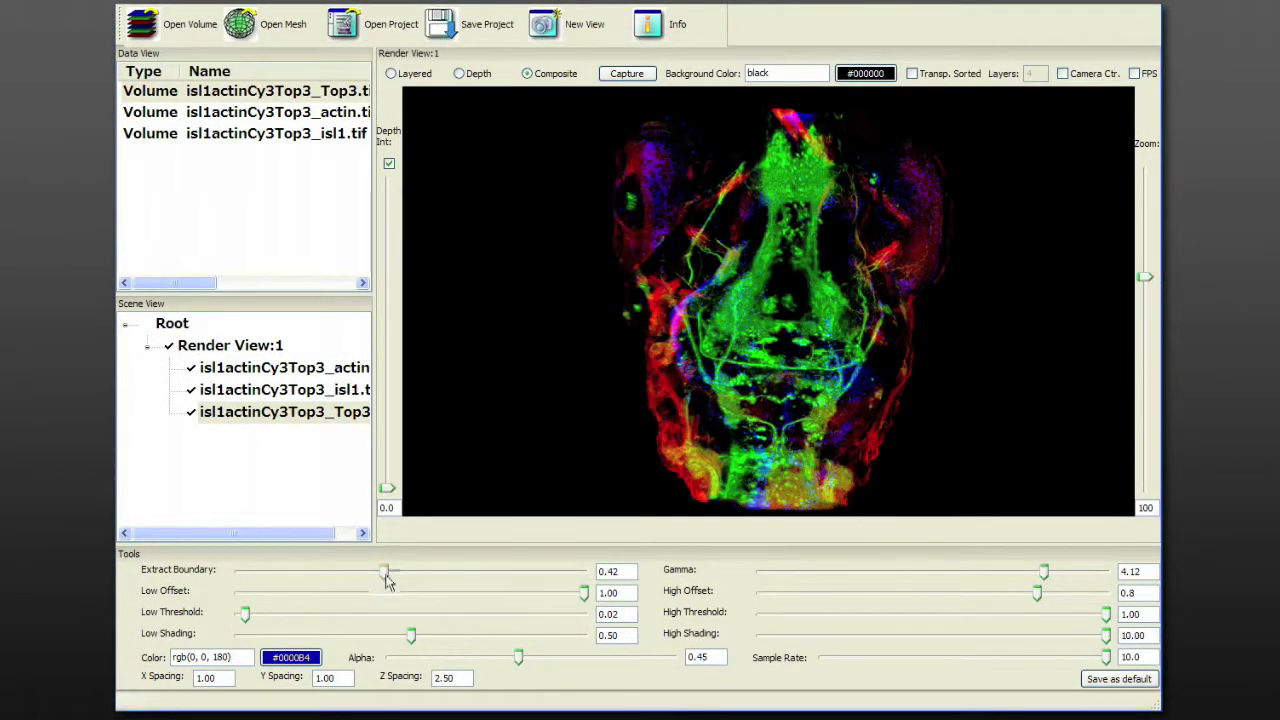
drag(377, 573, 367, 573)
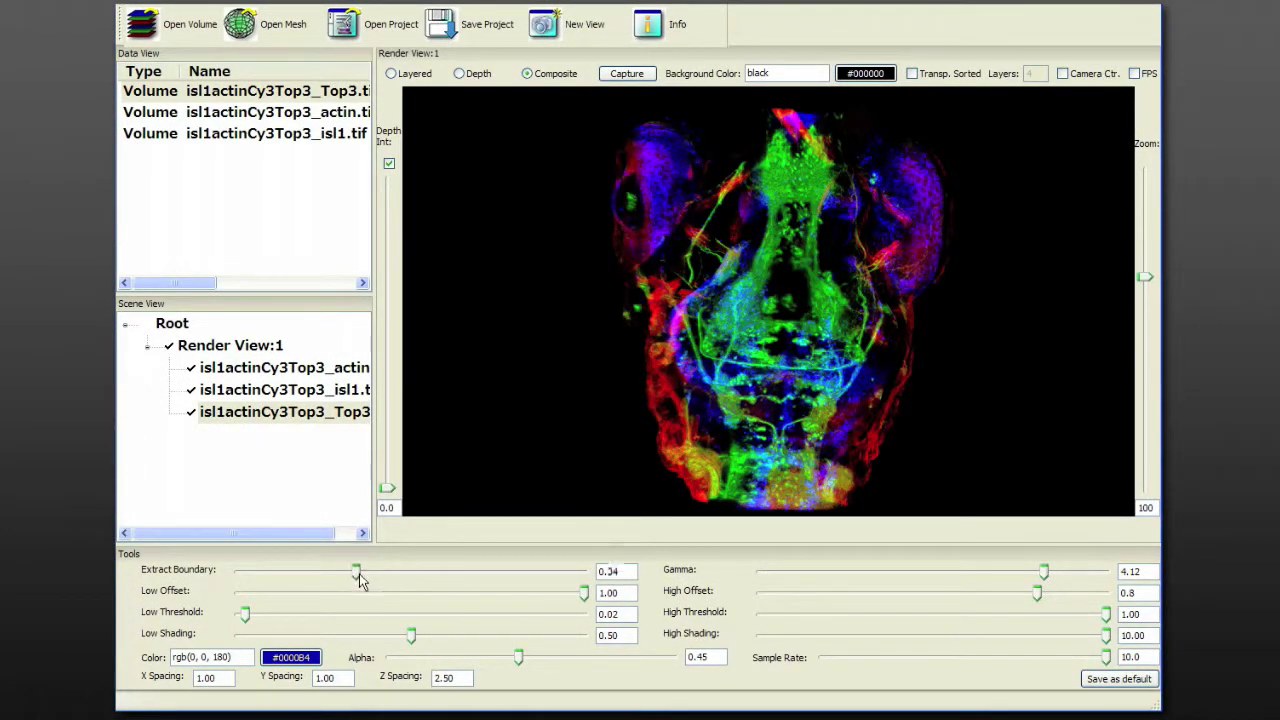
click(312, 372)
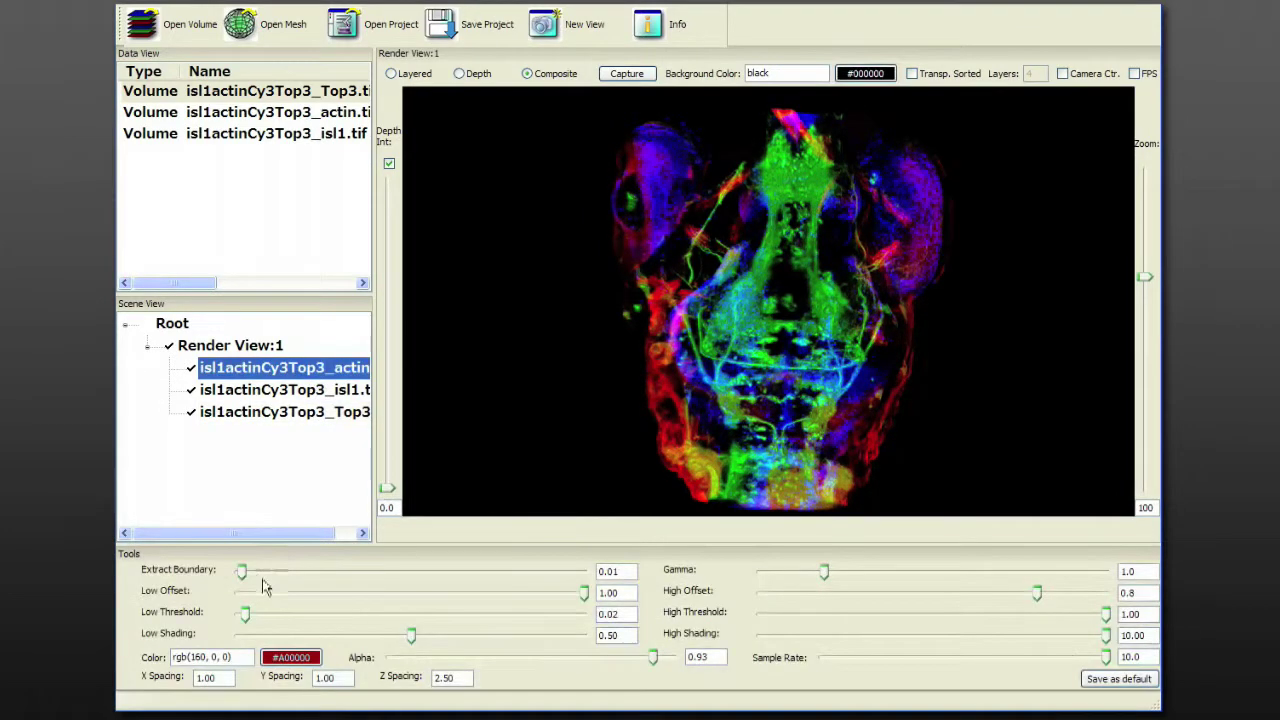
- Set actin gamma 0.74, low offset 0.85 and low shading 0.26, then enlarge and tilt the view
drag(826, 576, 806, 576)
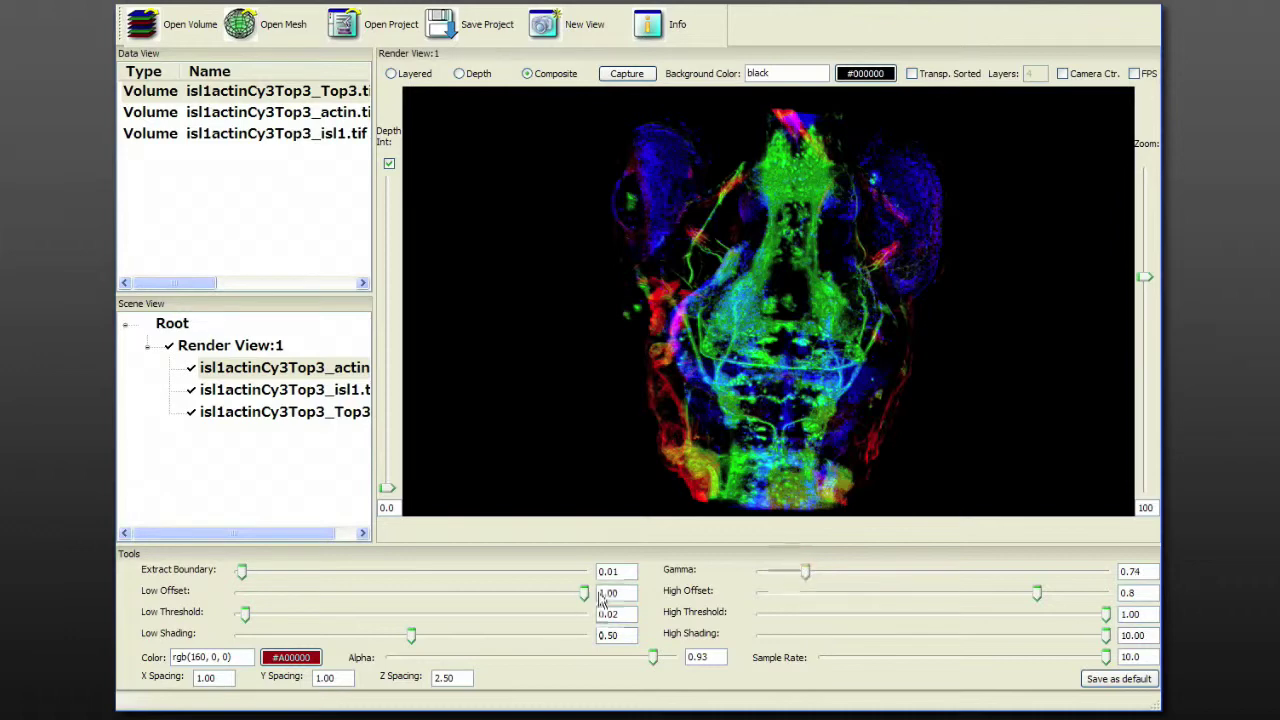
drag(584, 598, 532, 601)
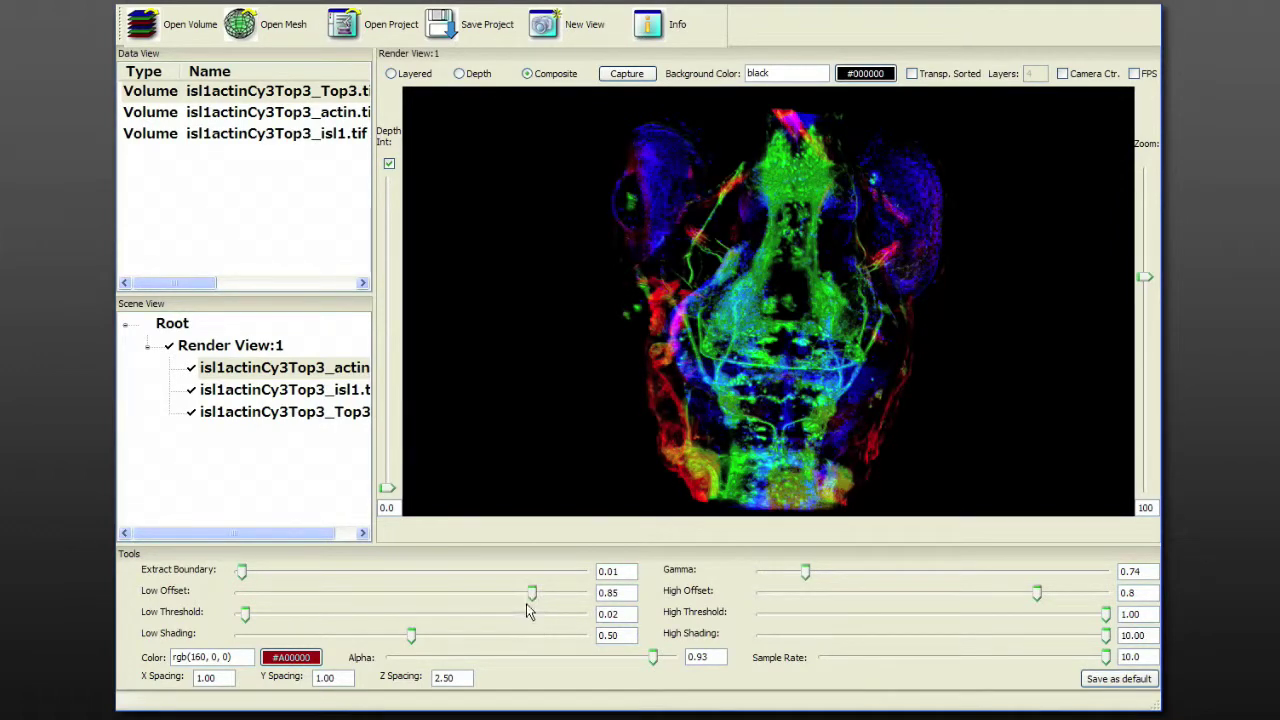
drag(410, 640, 340, 643)
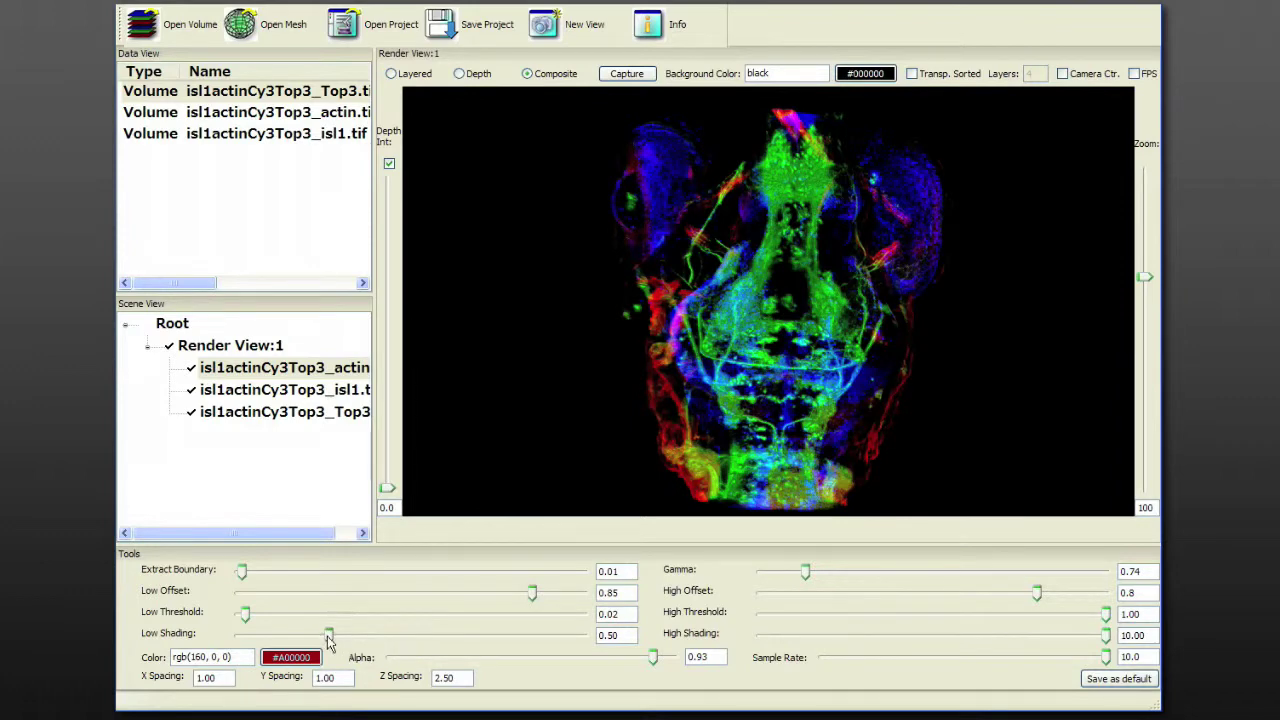
scroll(703, 311, up, 4)
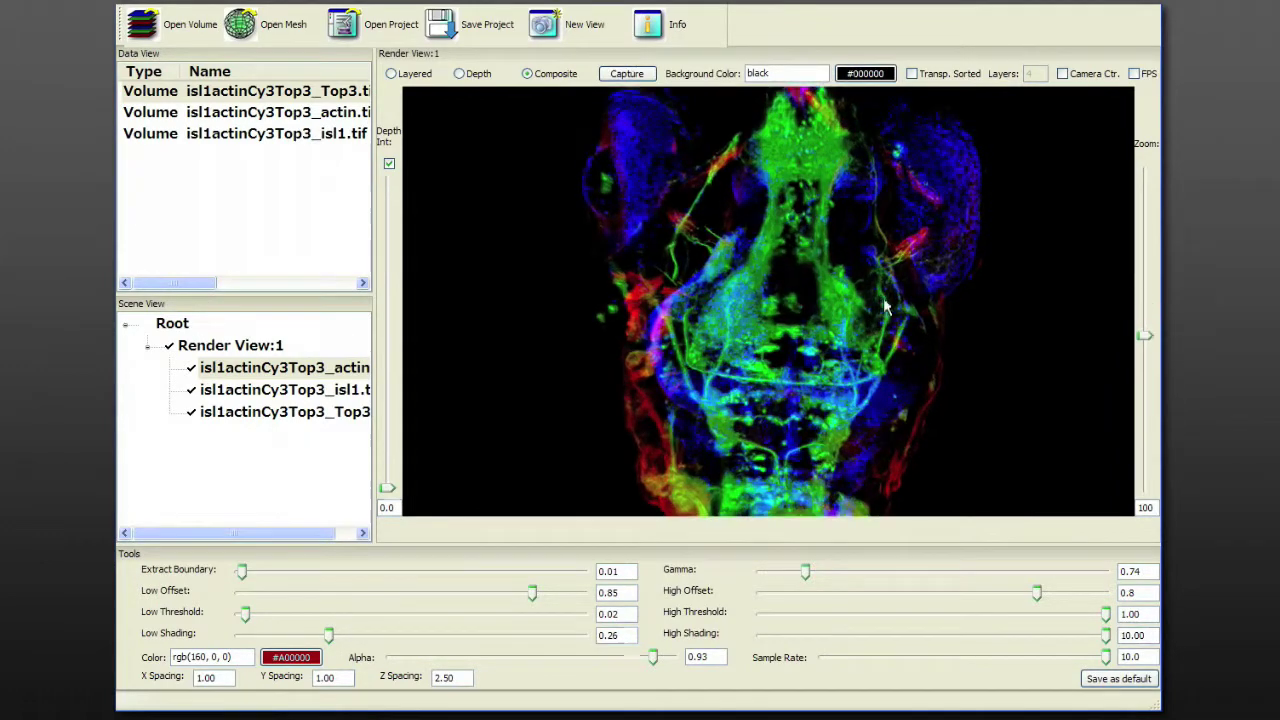
scroll(938, 307, up, 3)
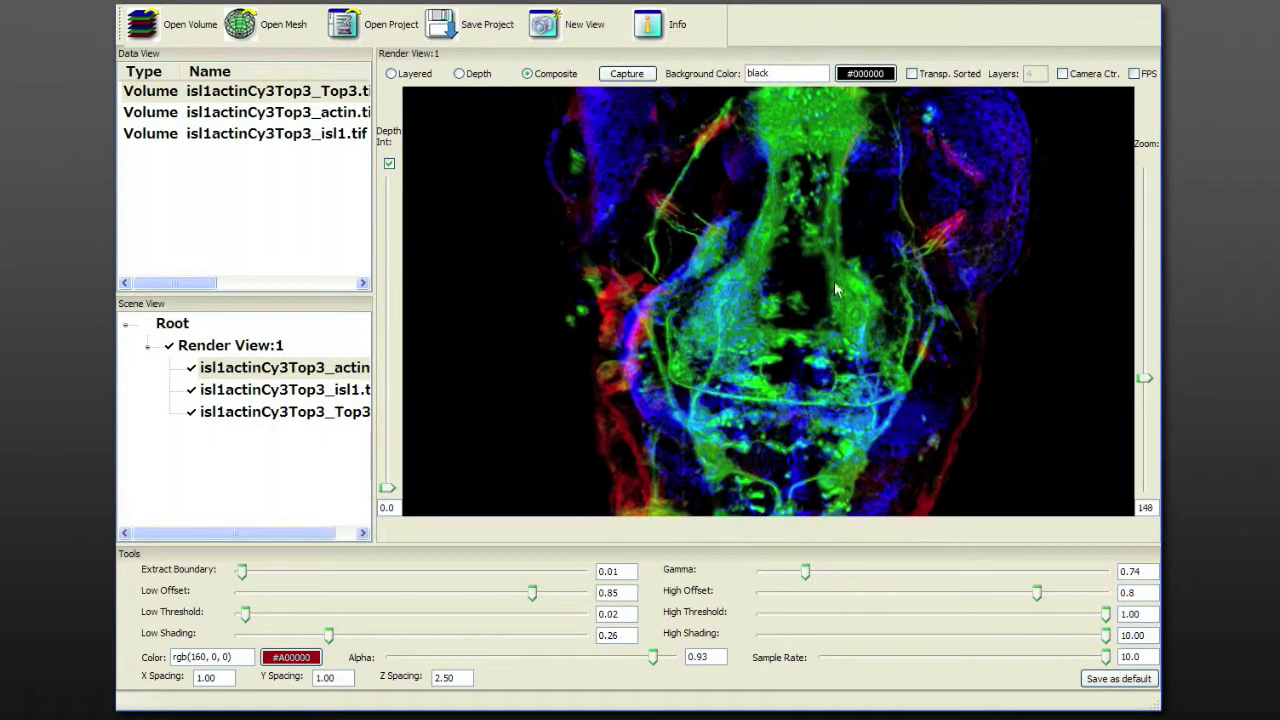
drag(819, 257, 812, 354)
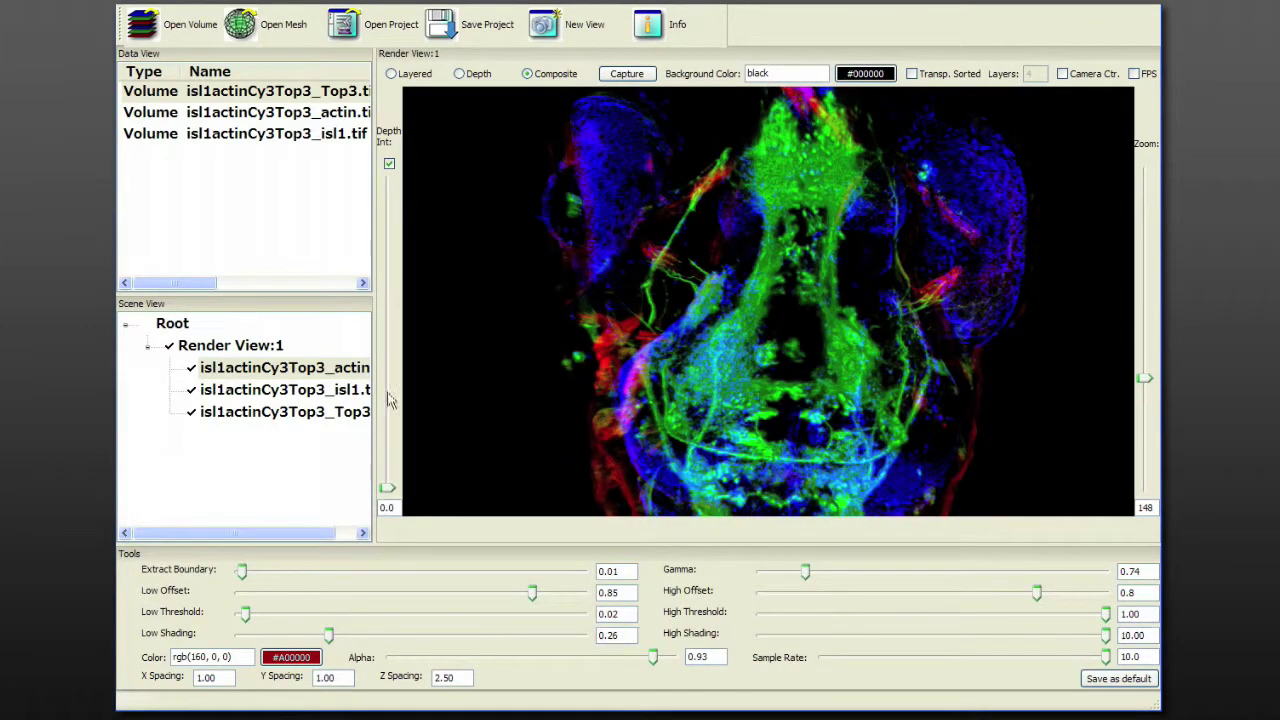
- Give the isl1 volume gamma 0.80, low offset about 0.42 and low threshold 0.04
click(318, 390)
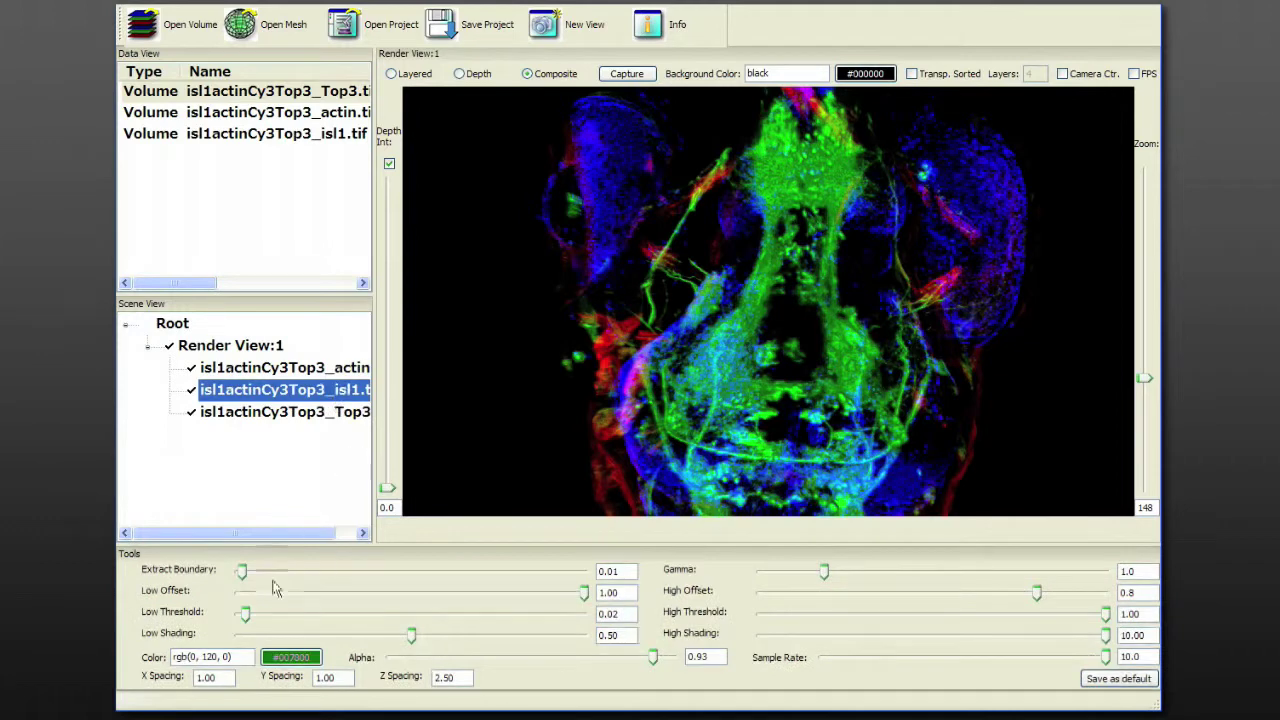
drag(826, 577, 809, 577)
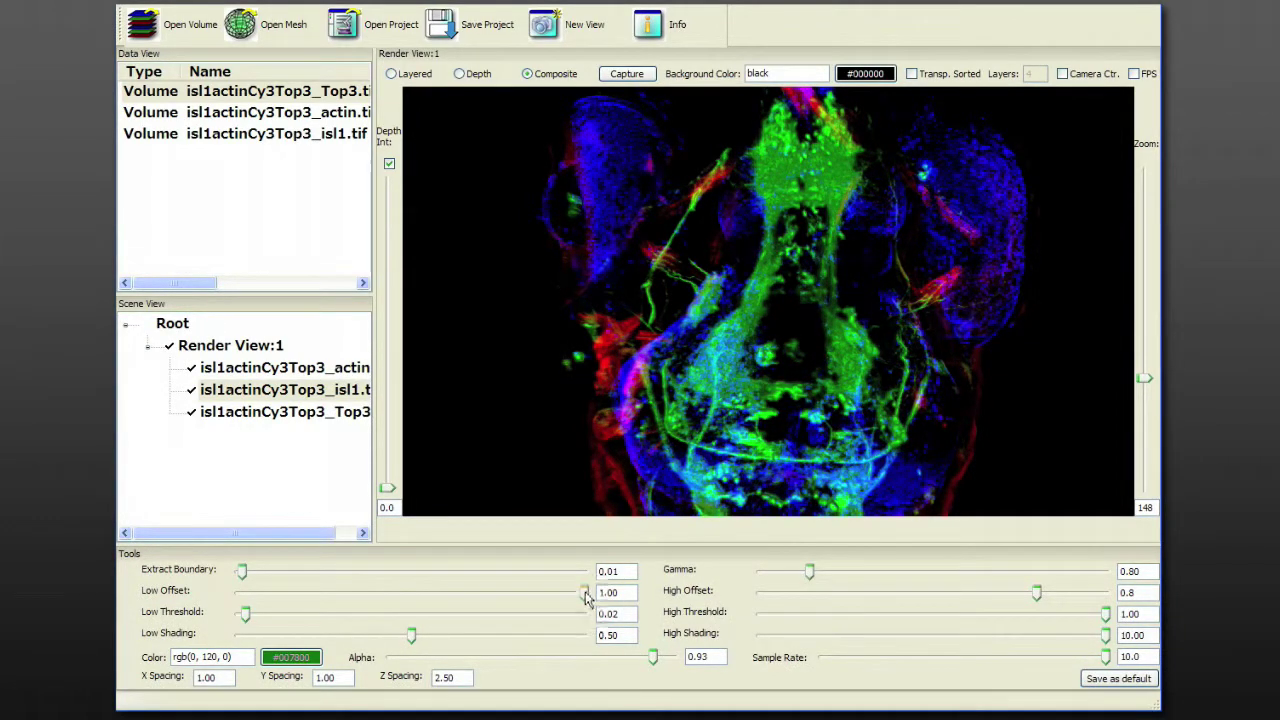
drag(587, 597, 419, 591)
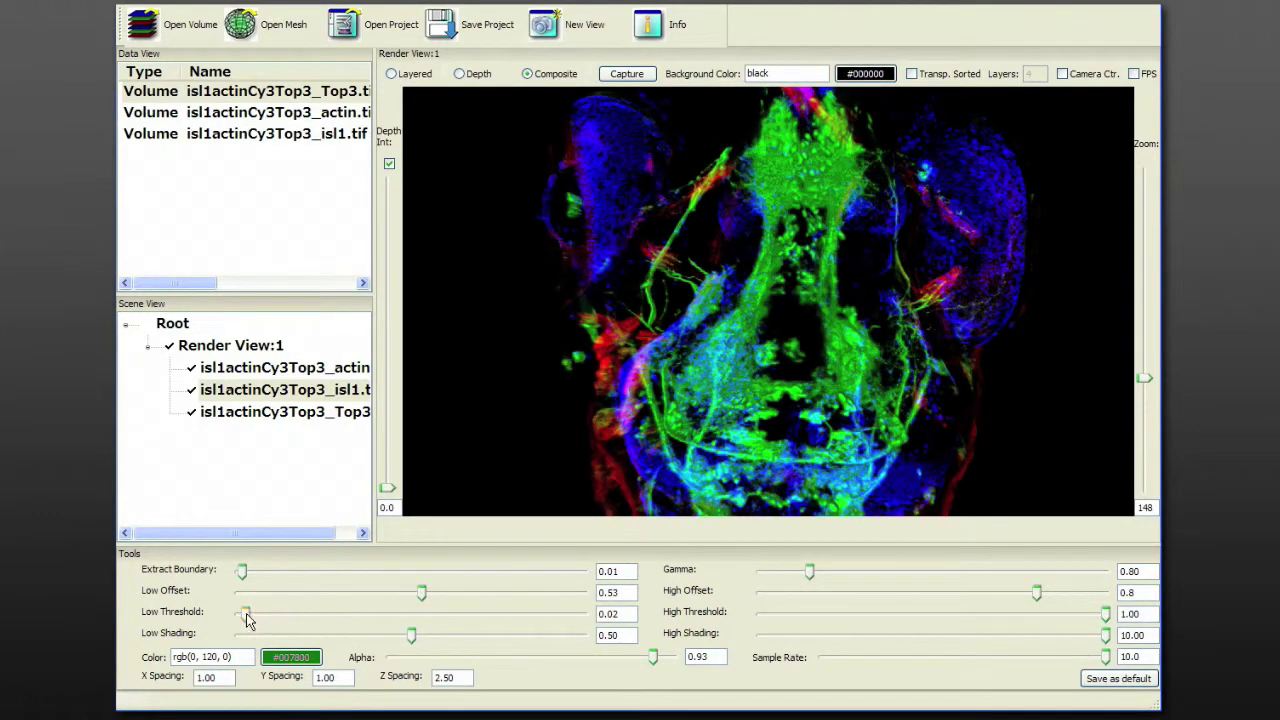
drag(253, 621, 256, 621)
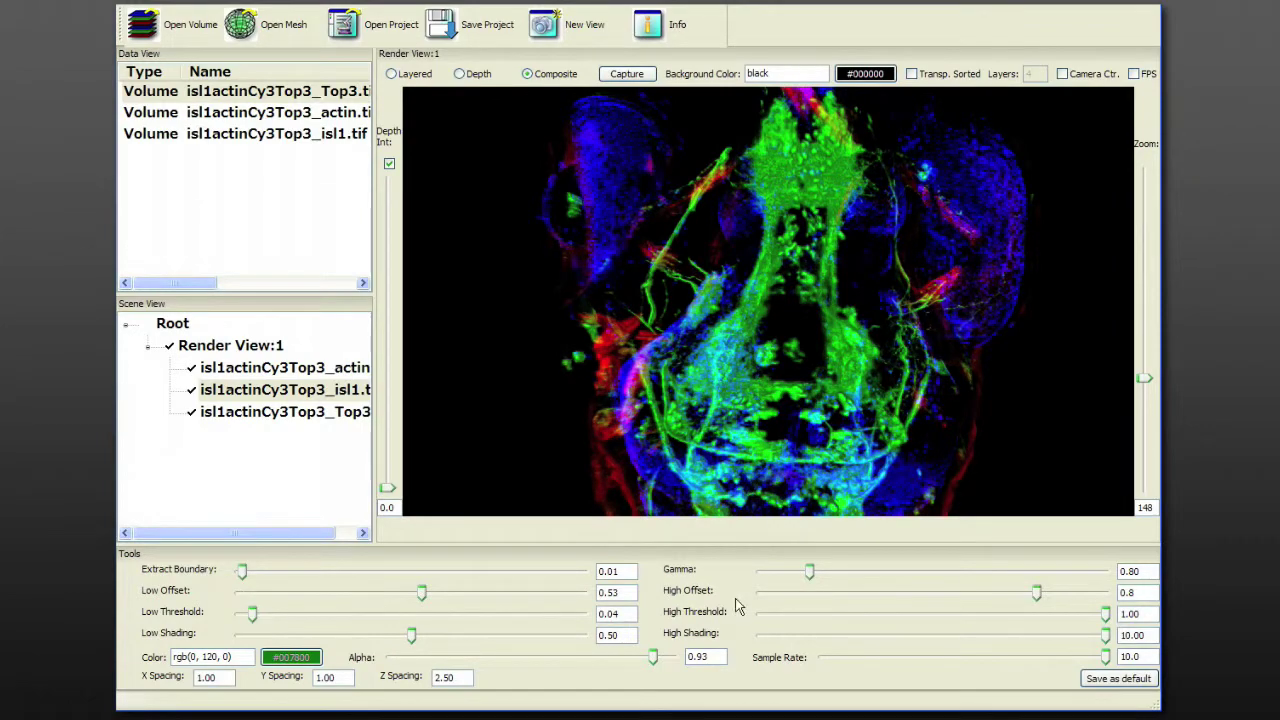
drag(421, 591, 404, 594)
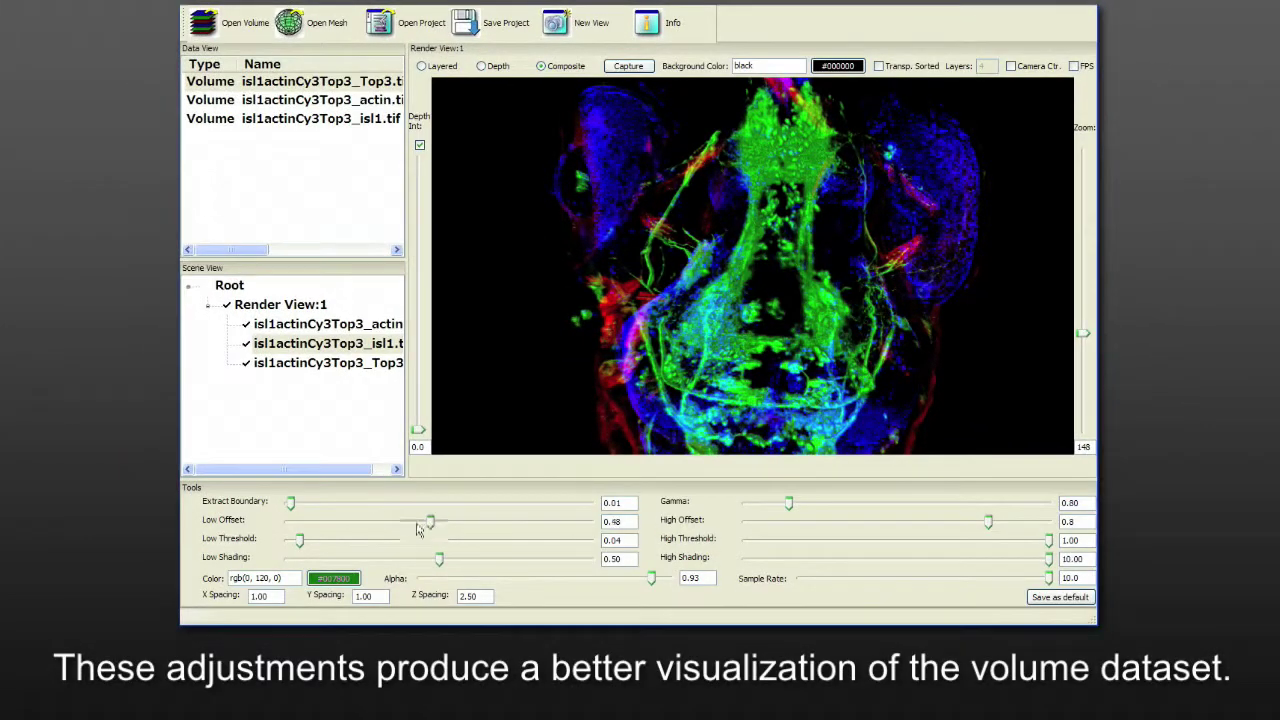
drag(418, 528, 417, 528)
drag(812, 340, 816, 330)
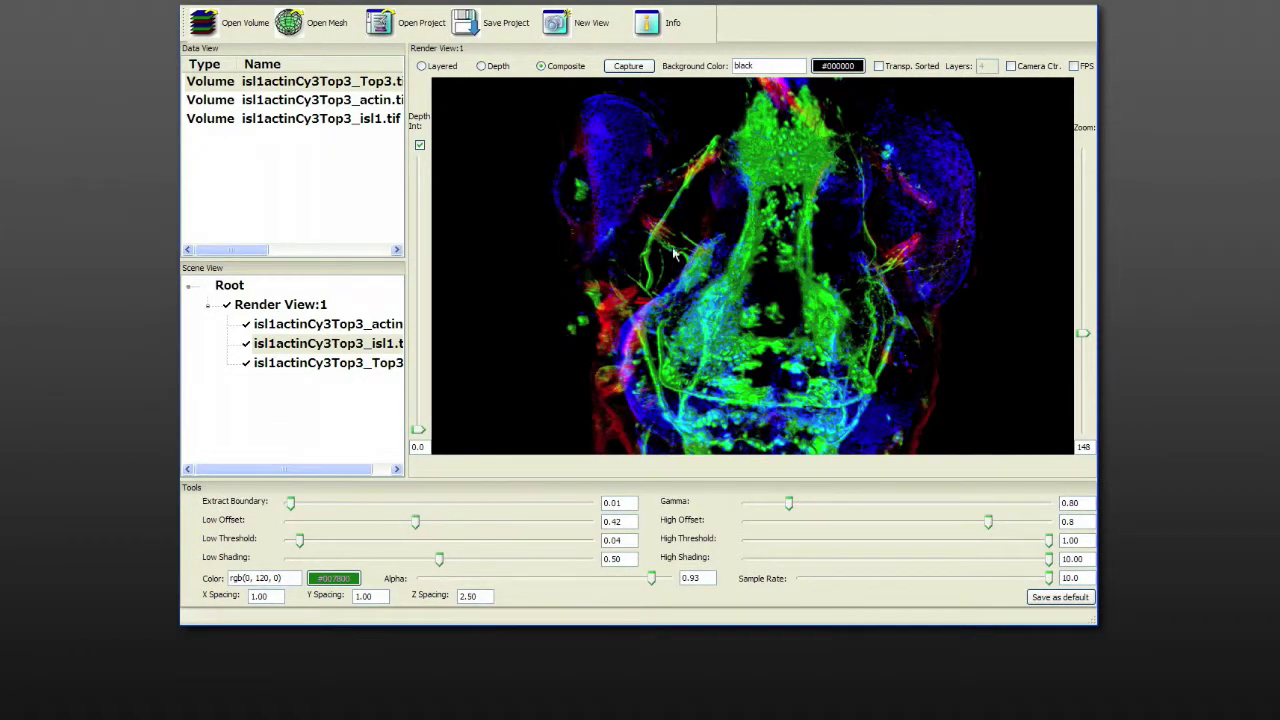
- Save the project with all its channel settings under the name Mar21.vrp
click(490, 24)
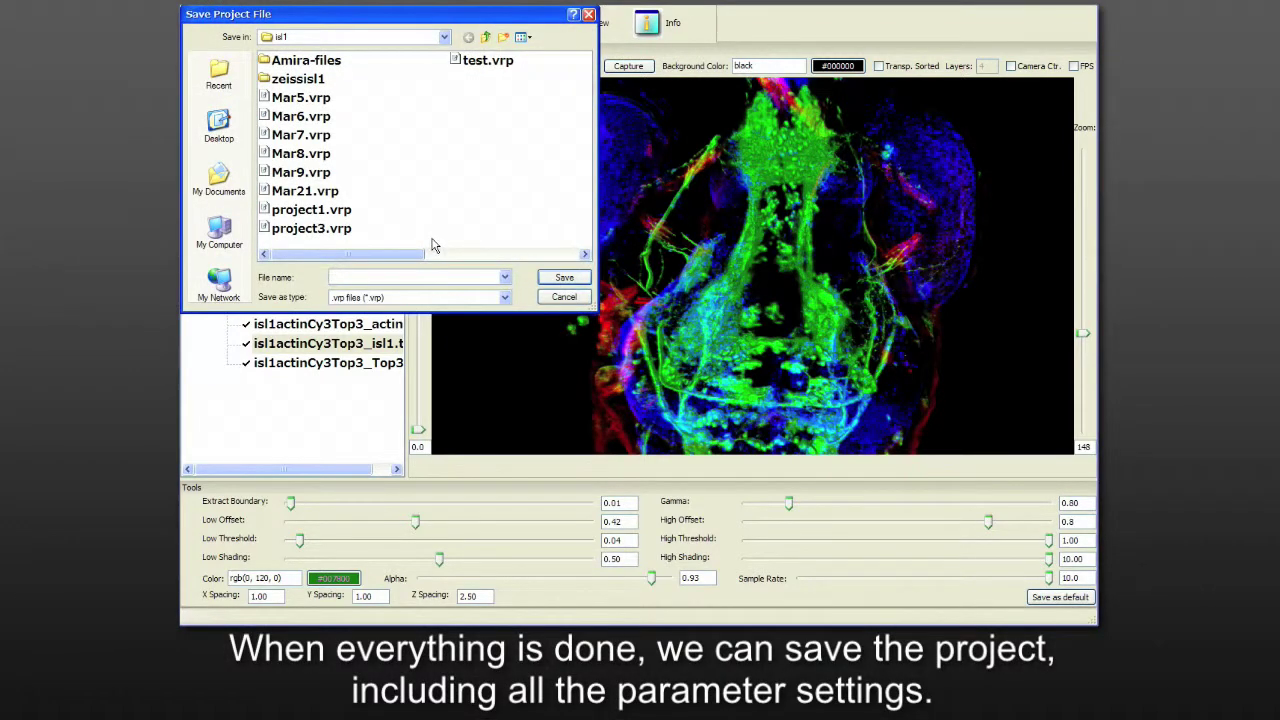
text(Mar21.vrp)
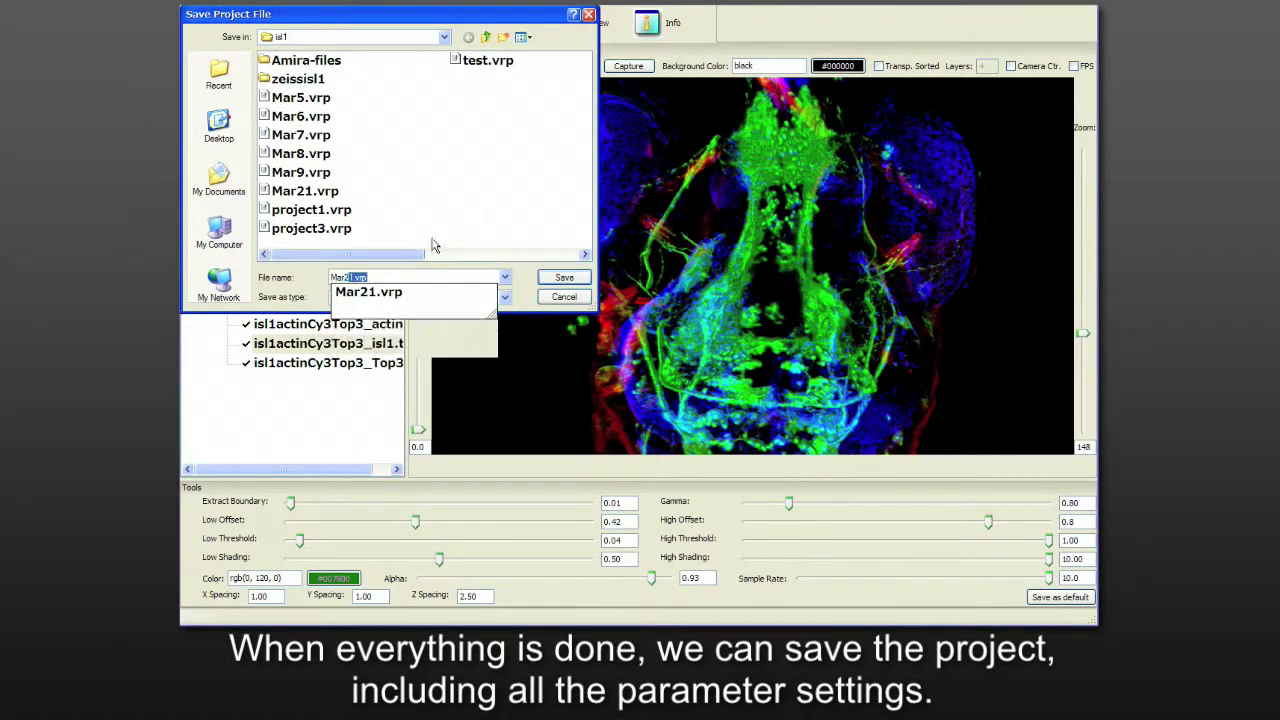
click(383, 293)
click(580, 281)
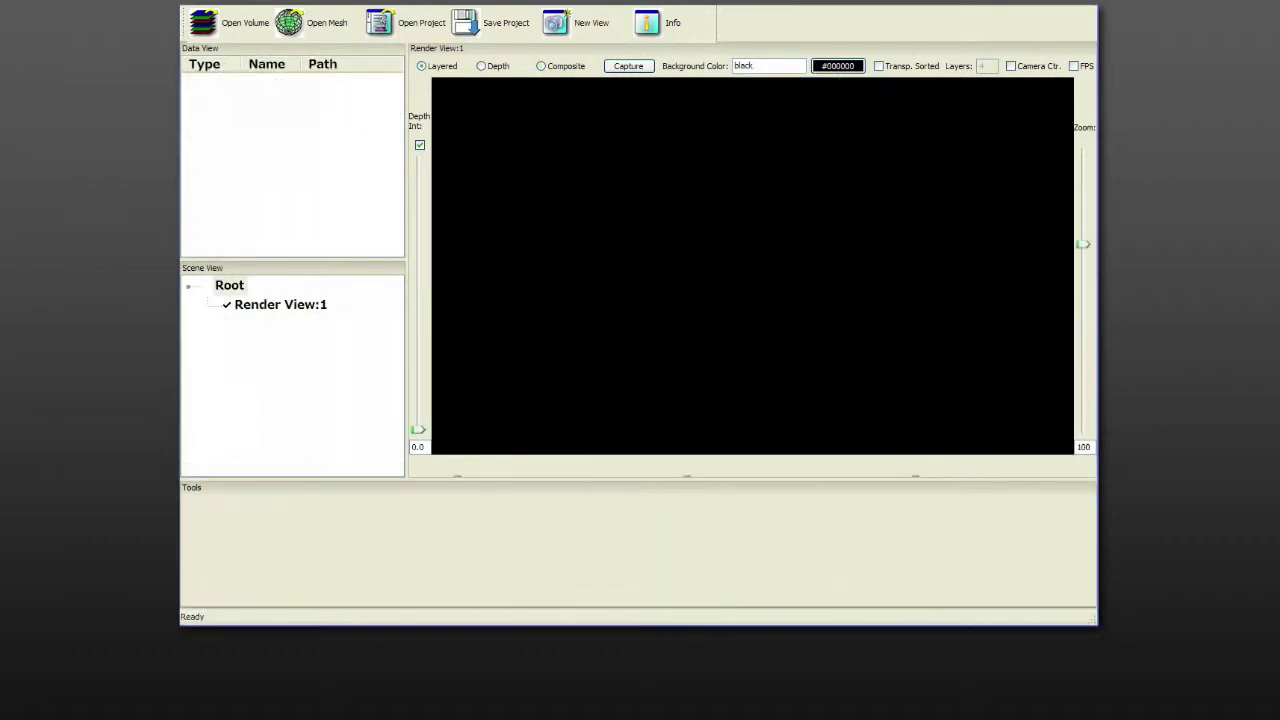
- Reopen the Mar21.vrp project and rotate the restored volumes to a new angle
click(418, 22)
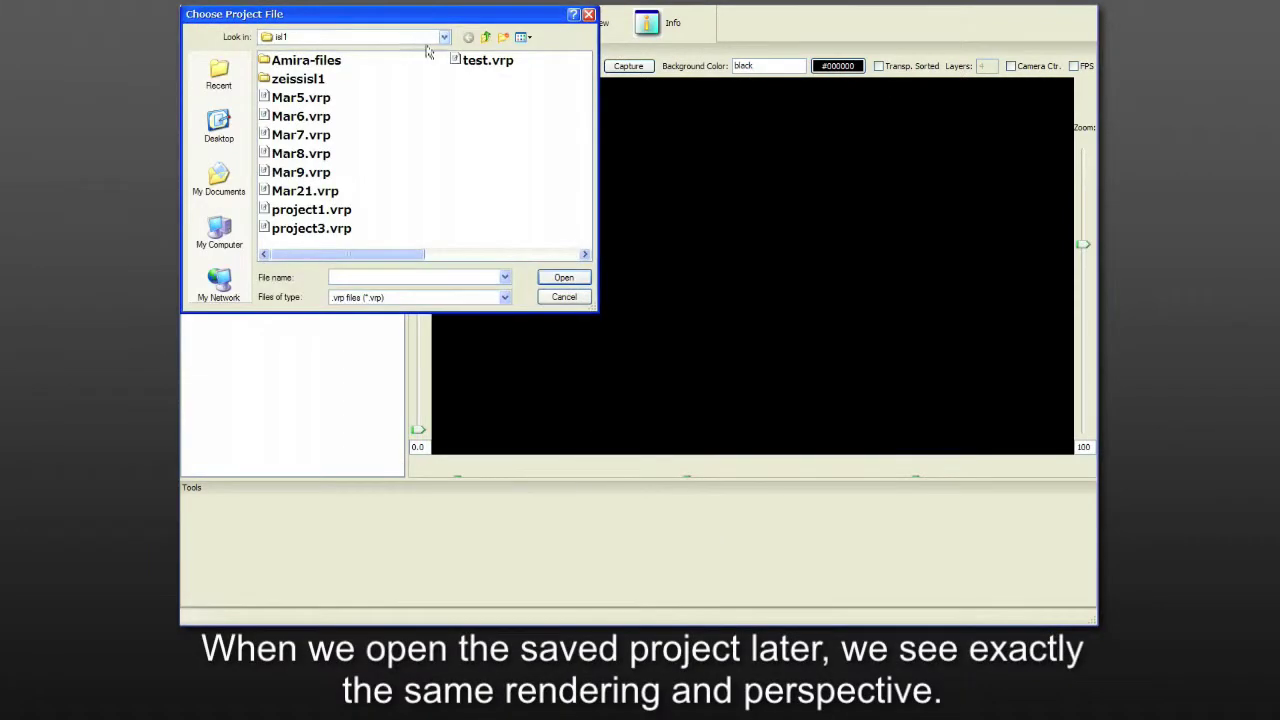
click(318, 191)
click(562, 278)
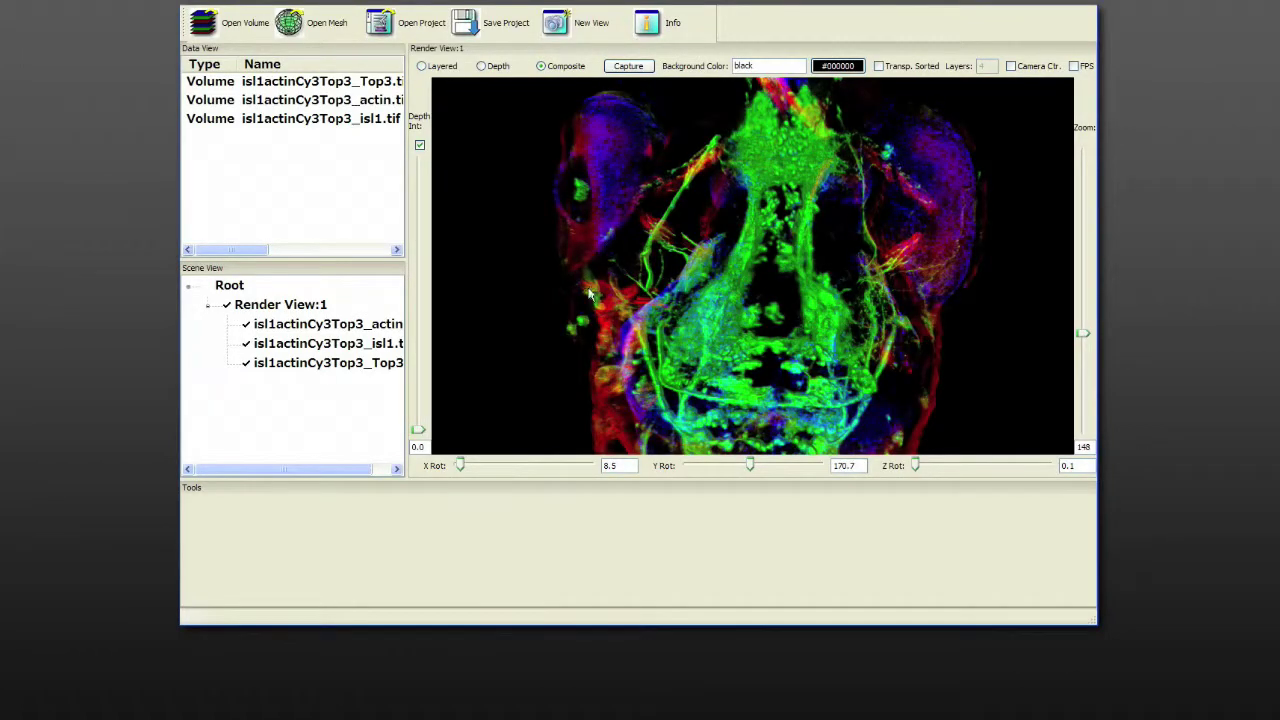
drag(605, 297, 520, 306)
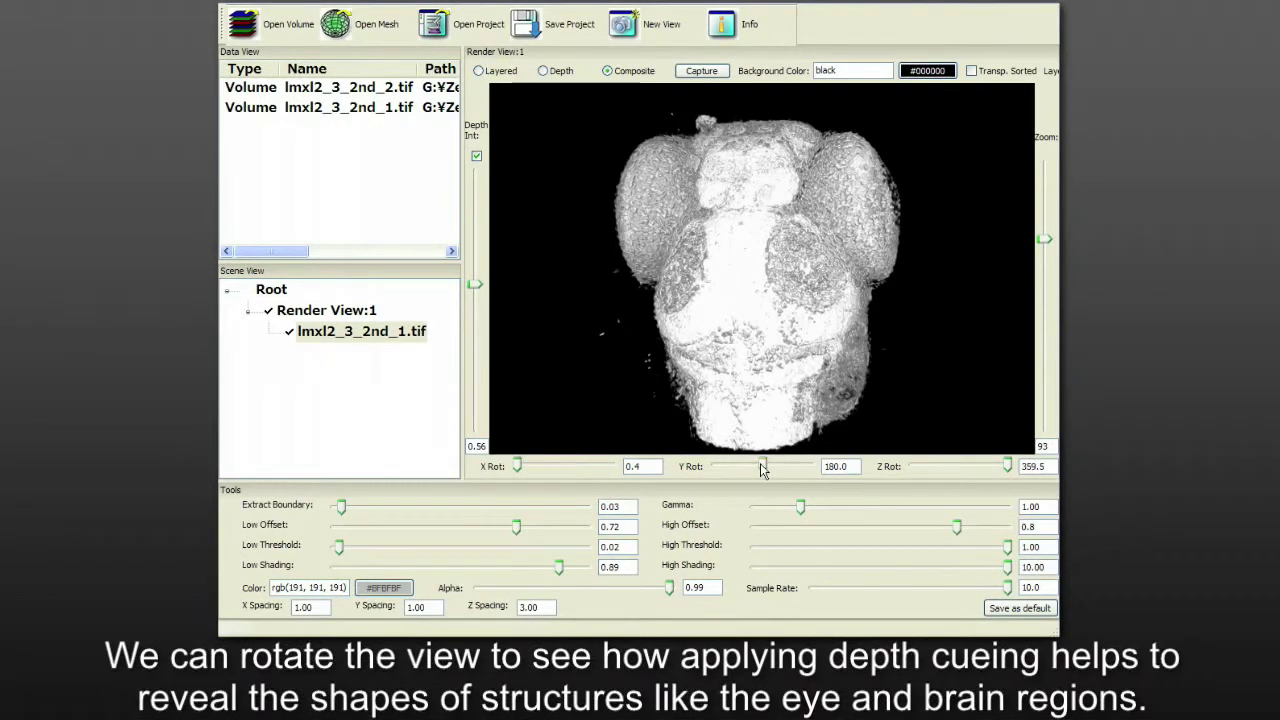
- Raise the nuclei volume's depth intensity to 0.81 and turn the head to show its side
drag(760, 464, 750, 463)
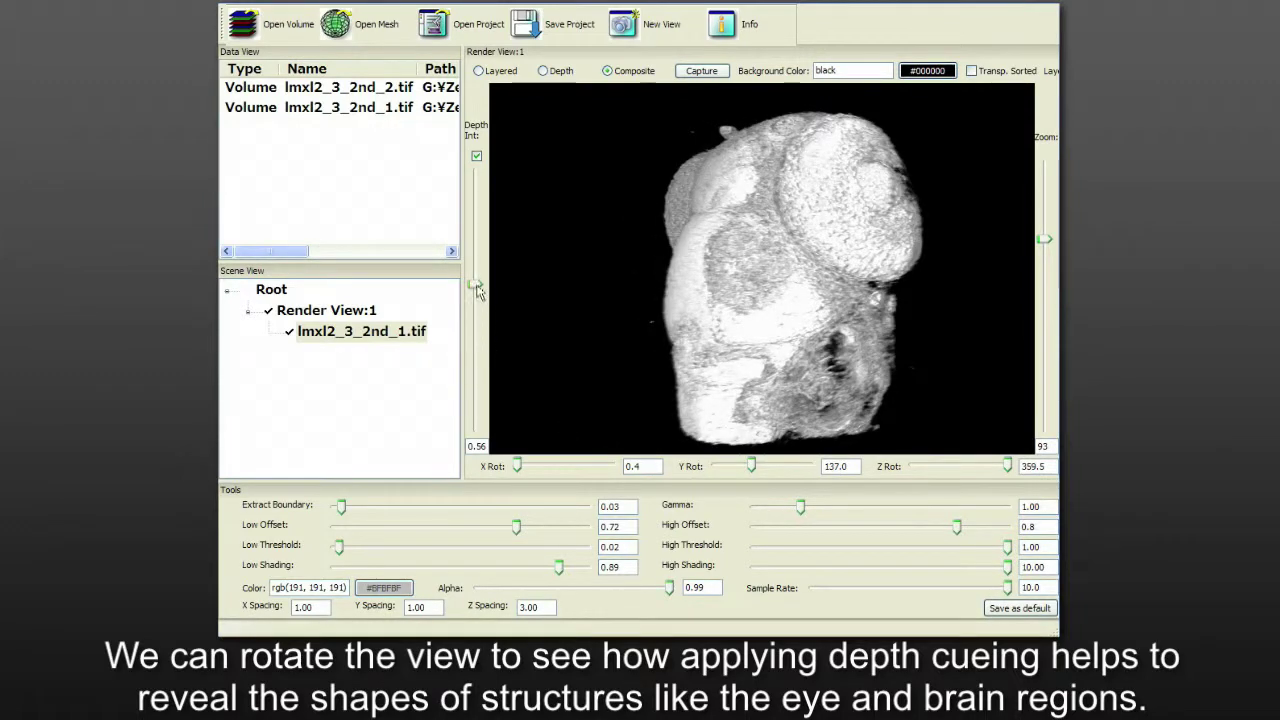
drag(477, 286, 473, 229)
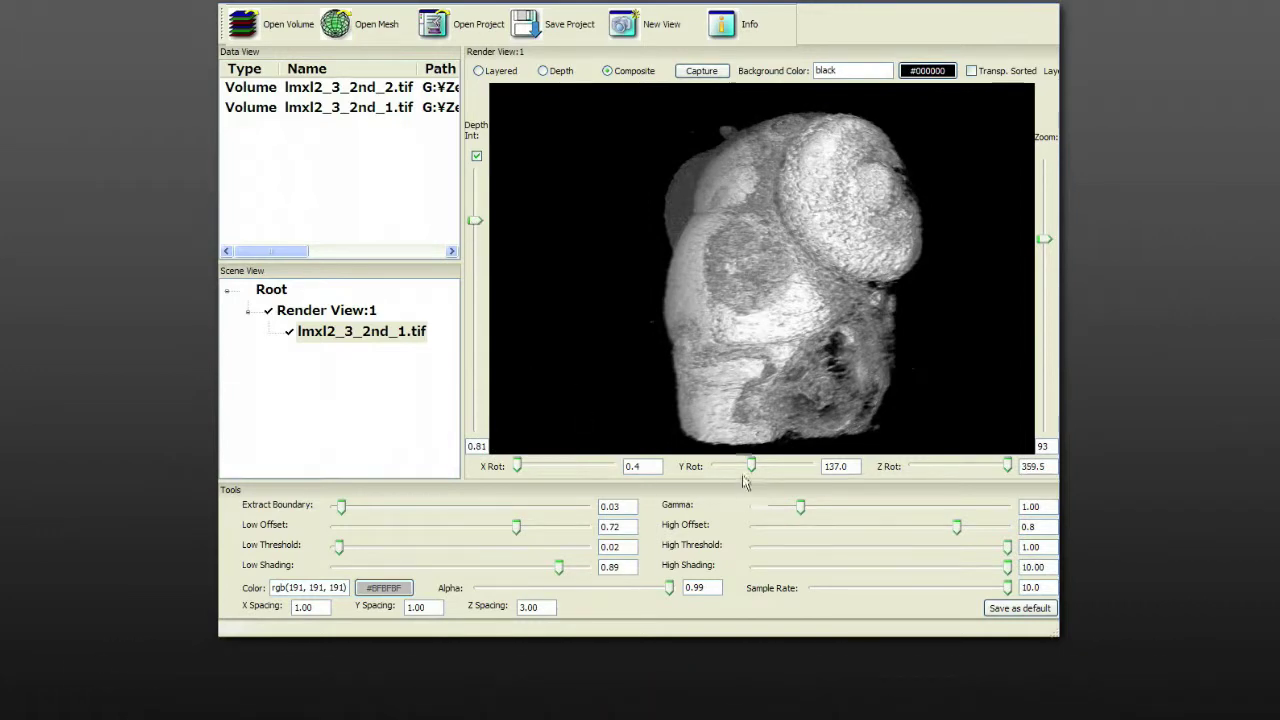
drag(753, 470, 784, 474)
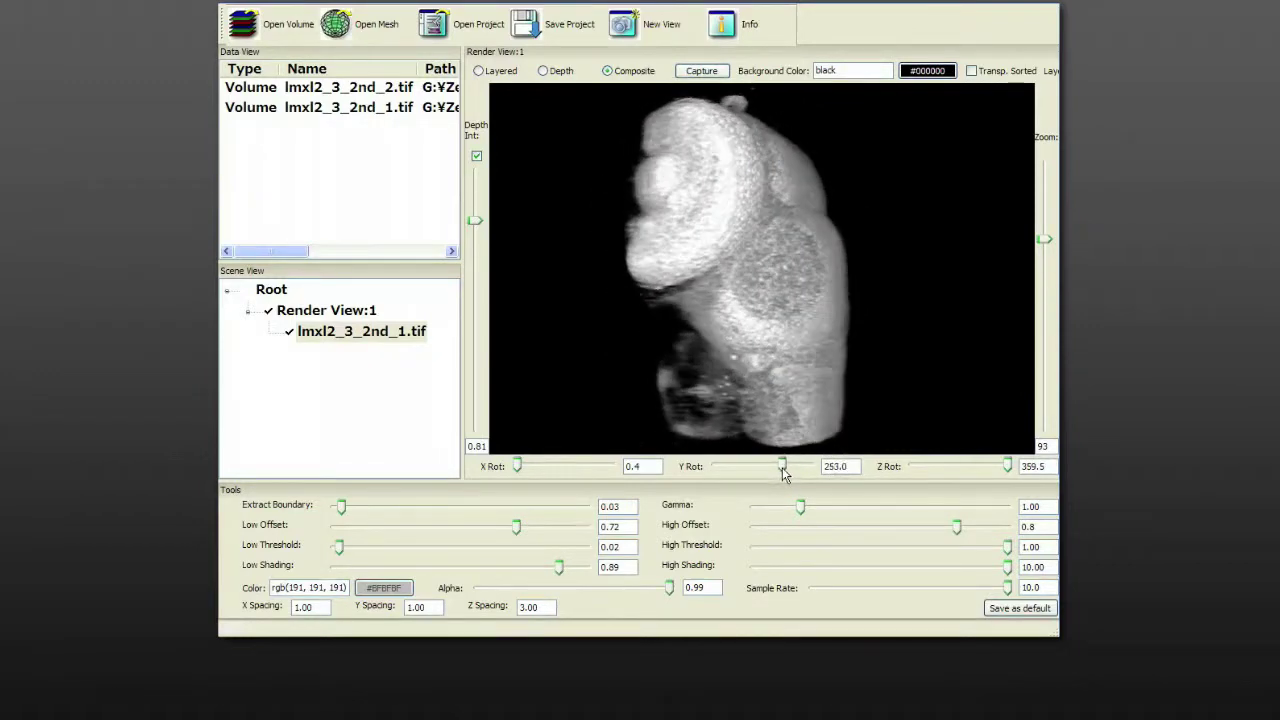
click(476, 158)
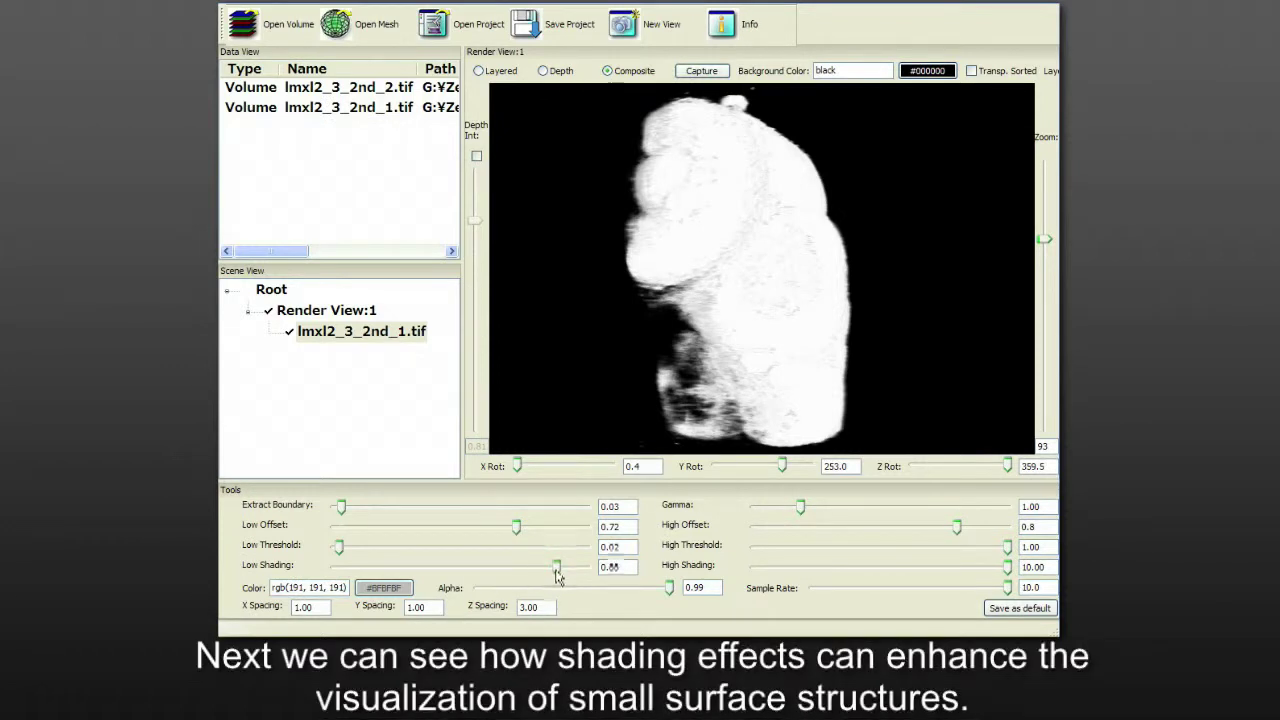
- Drop low shading to 0.00, rotate the head, then raise low shading to 0.68
drag(556, 570, 313, 567)
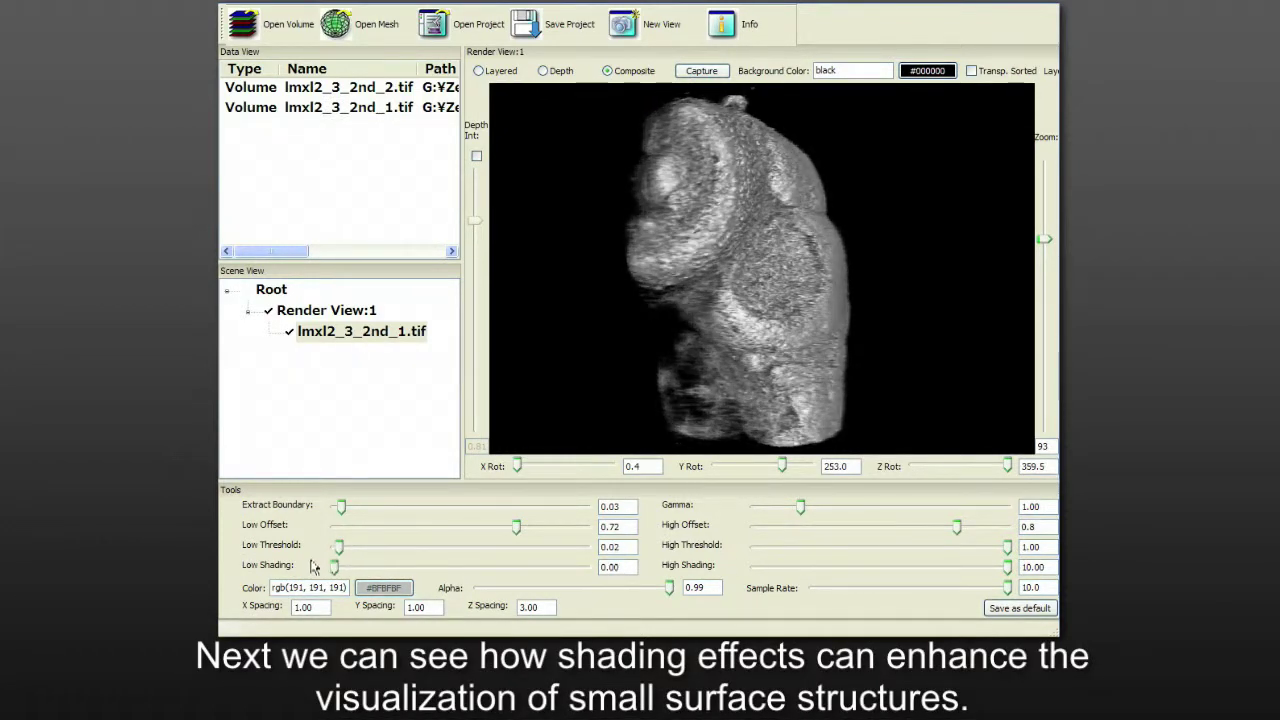
drag(780, 466, 748, 469)
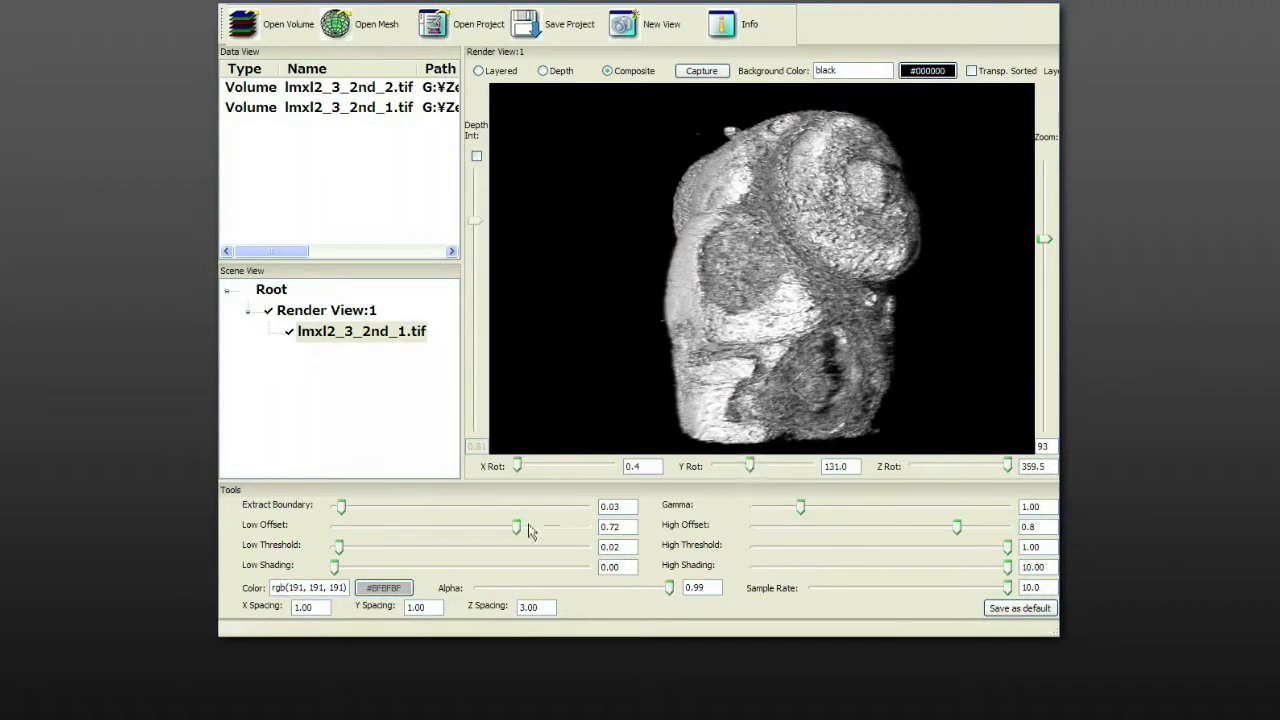
drag(334, 568, 350, 568)
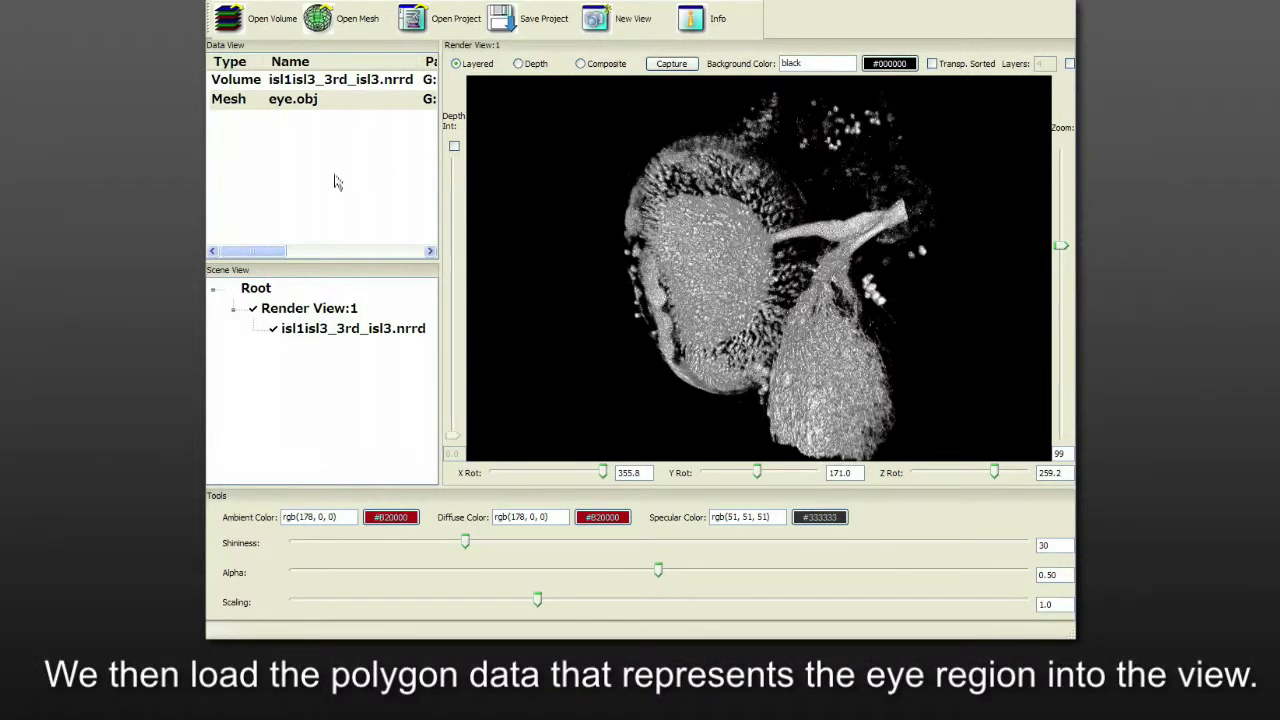
- Add eye.obj to Render View:1 and trim the volume with it, keeping both sides
right_click(276, 100)
mouse_move(300, 106)
click(400, 107)
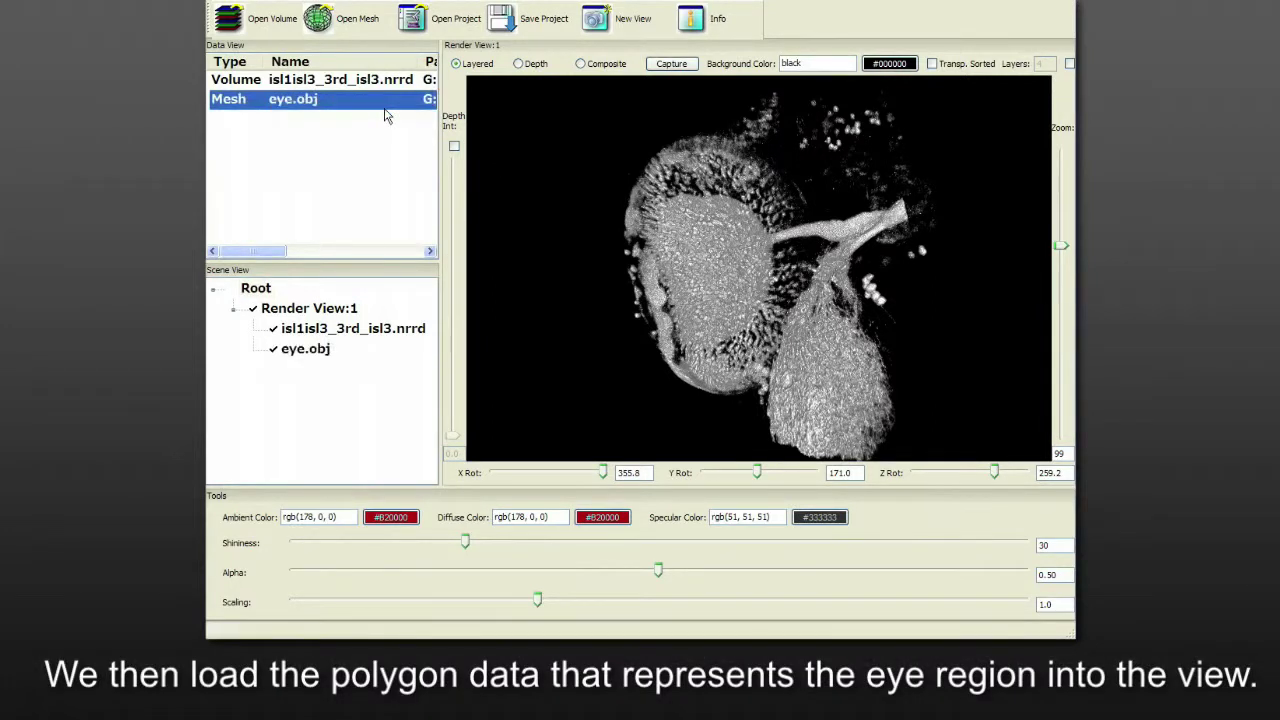
click(313, 303)
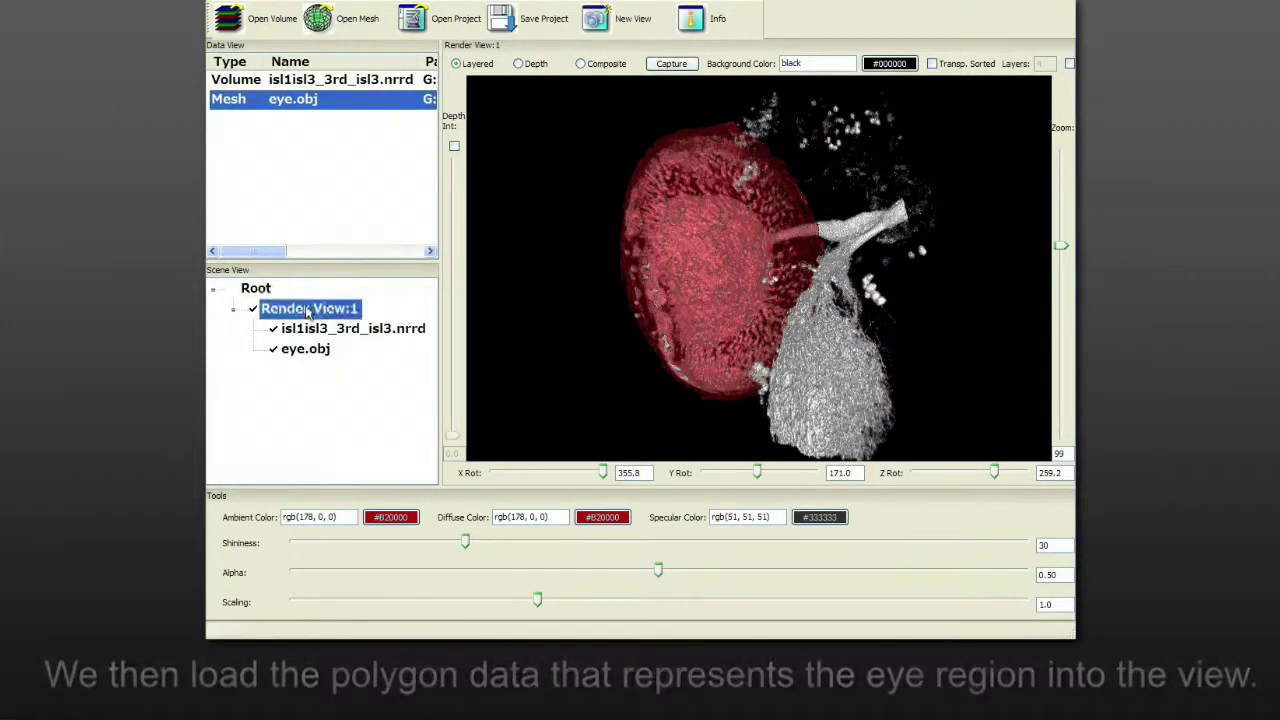
right_click(312, 306)
mouse_move(340, 328)
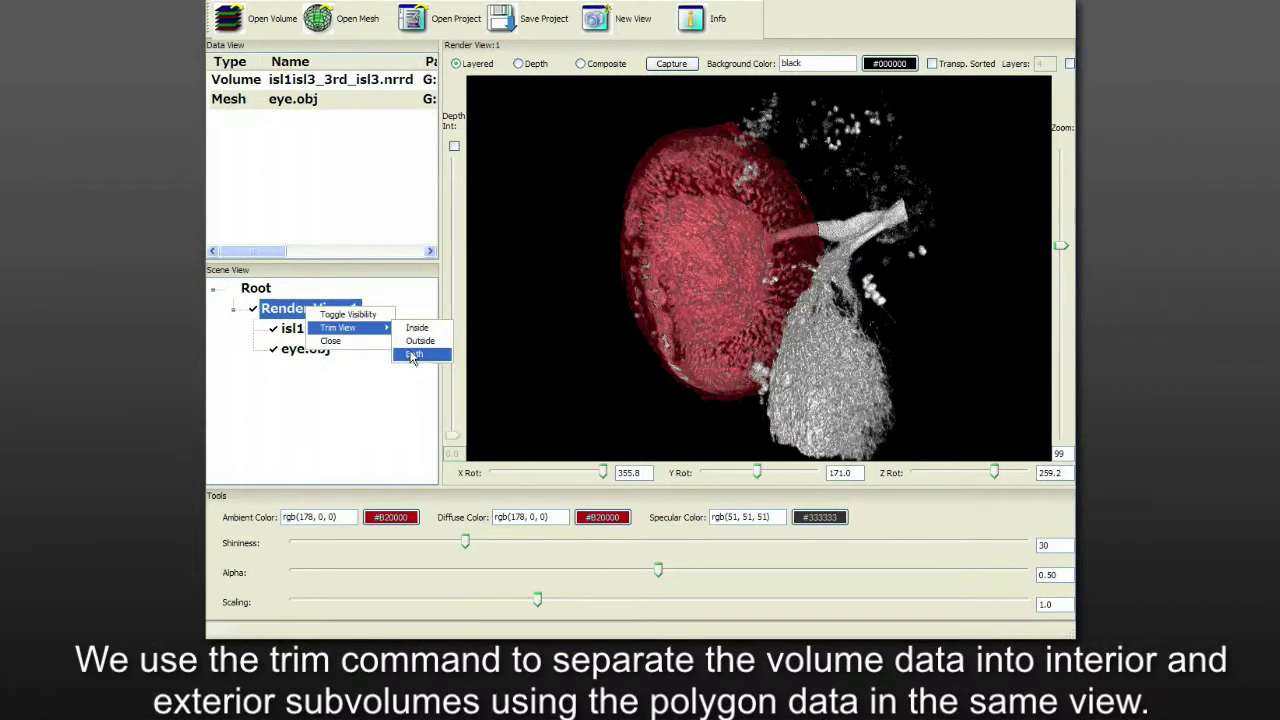
click(402, 342)
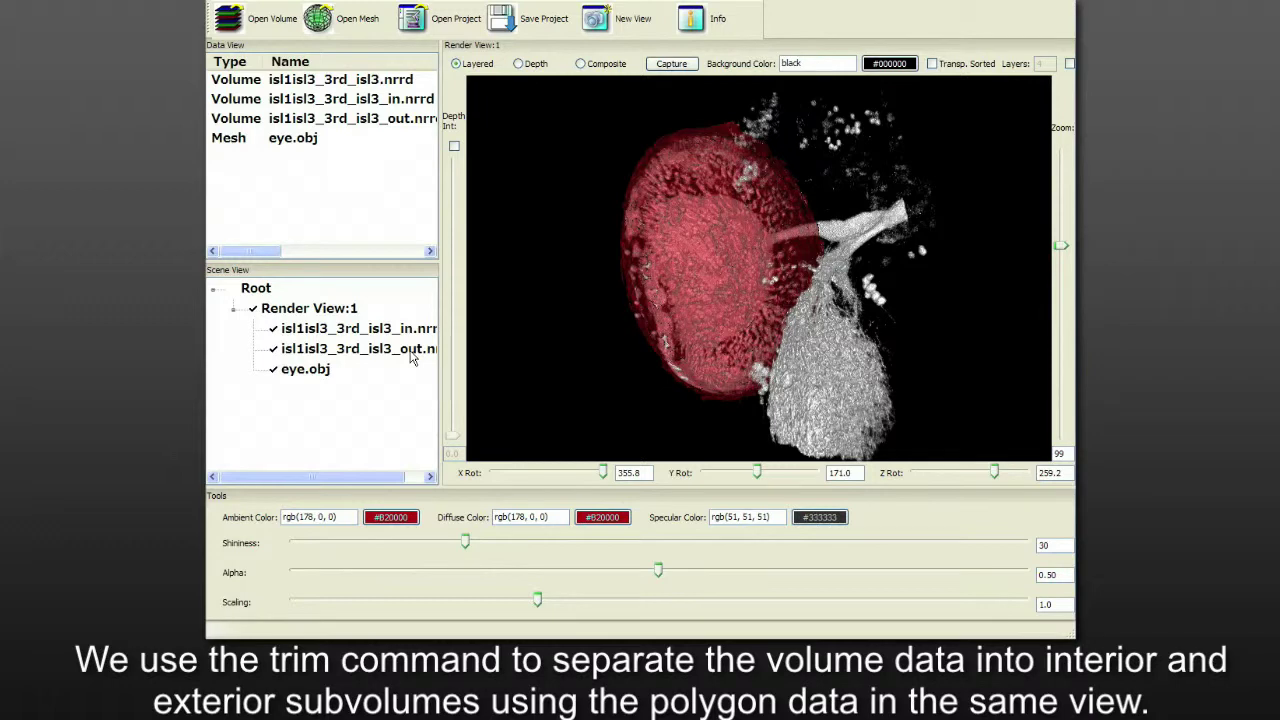
- Remove the eye.obj mesh from the view and select the isl1isl3_3rd_isl3_in.nrrd subvolume
click(315, 371)
right_click(312, 371)
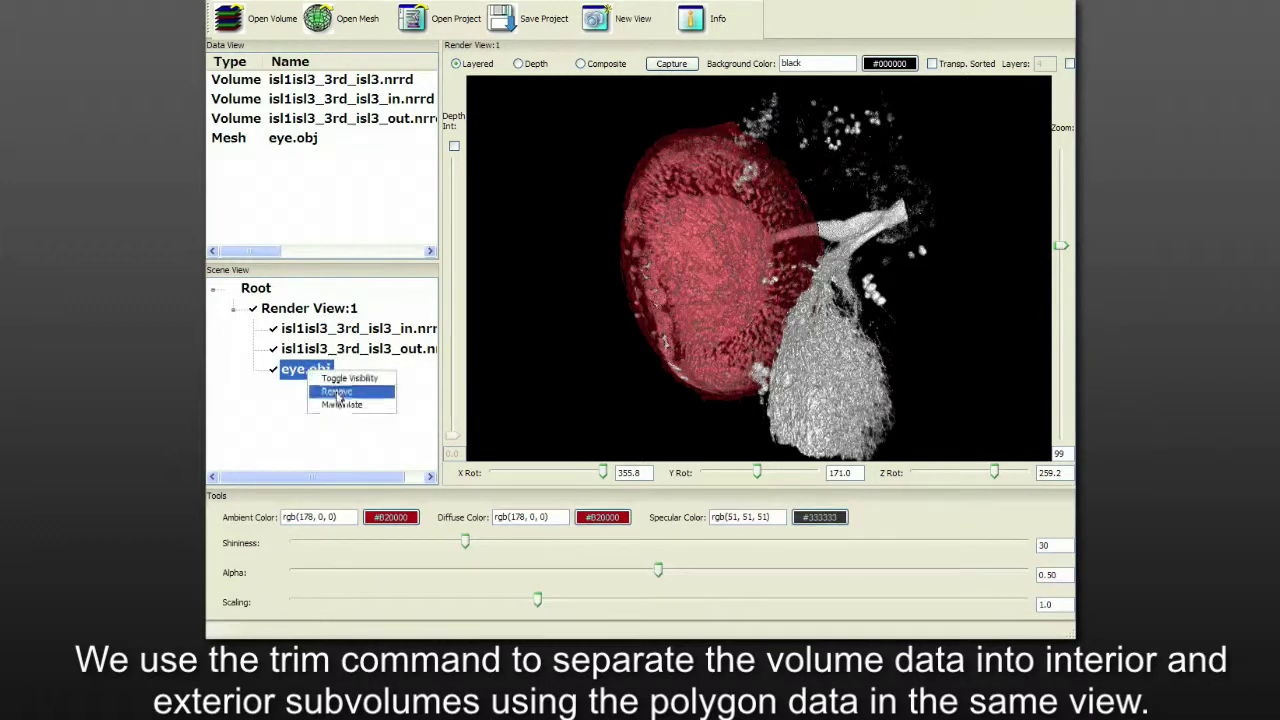
click(337, 400)
click(345, 329)
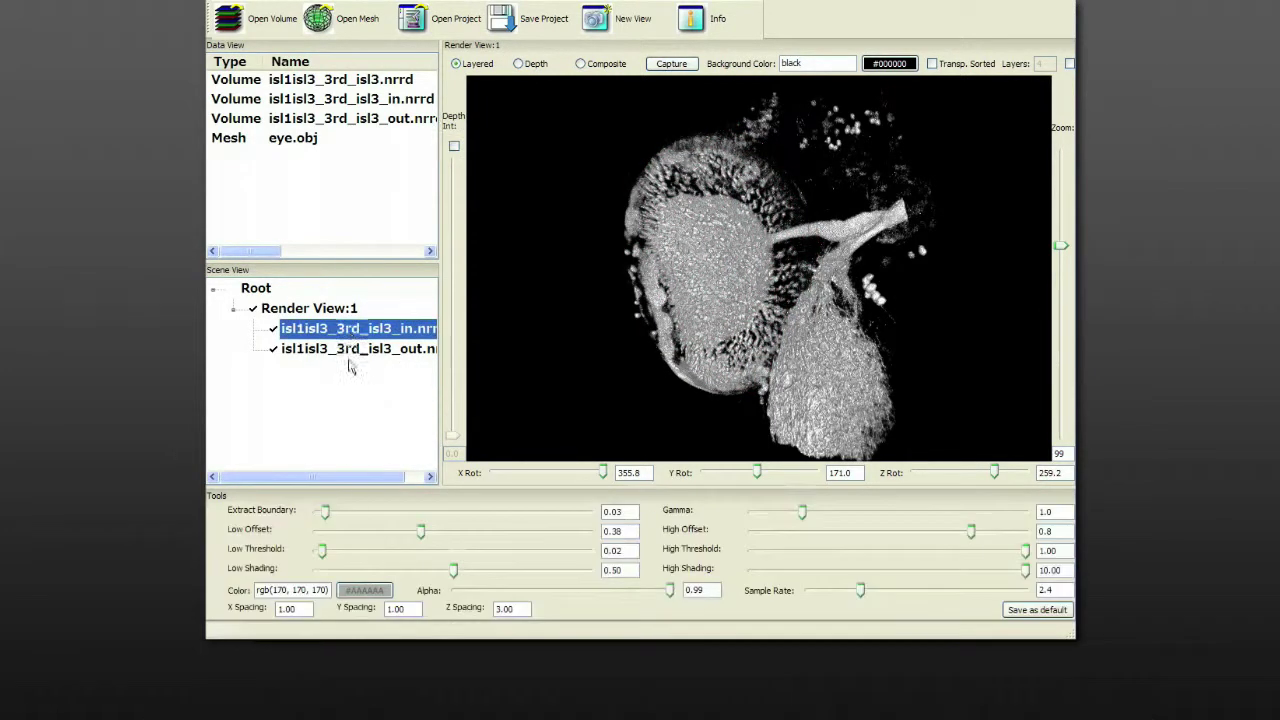
- Color the interior isl1isl3_3rd_isl3_in.nrrd subvolume green
click(364, 590)
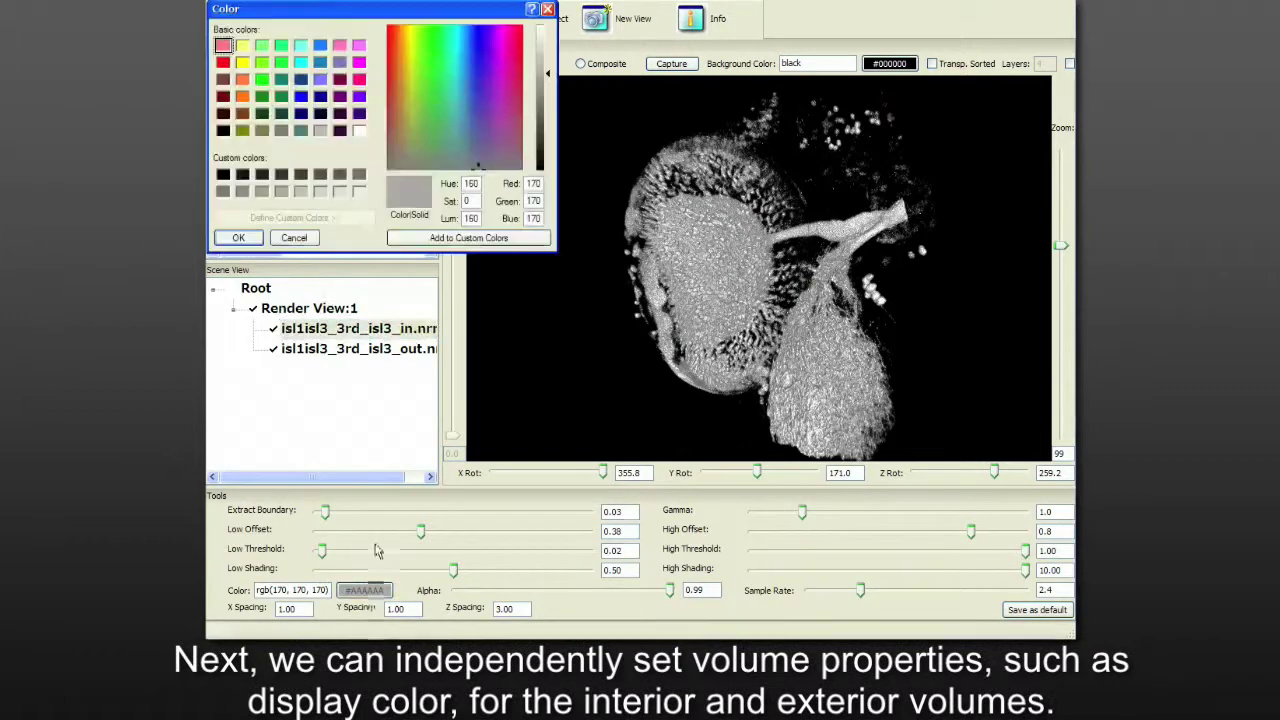
click(261, 80)
click(238, 237)
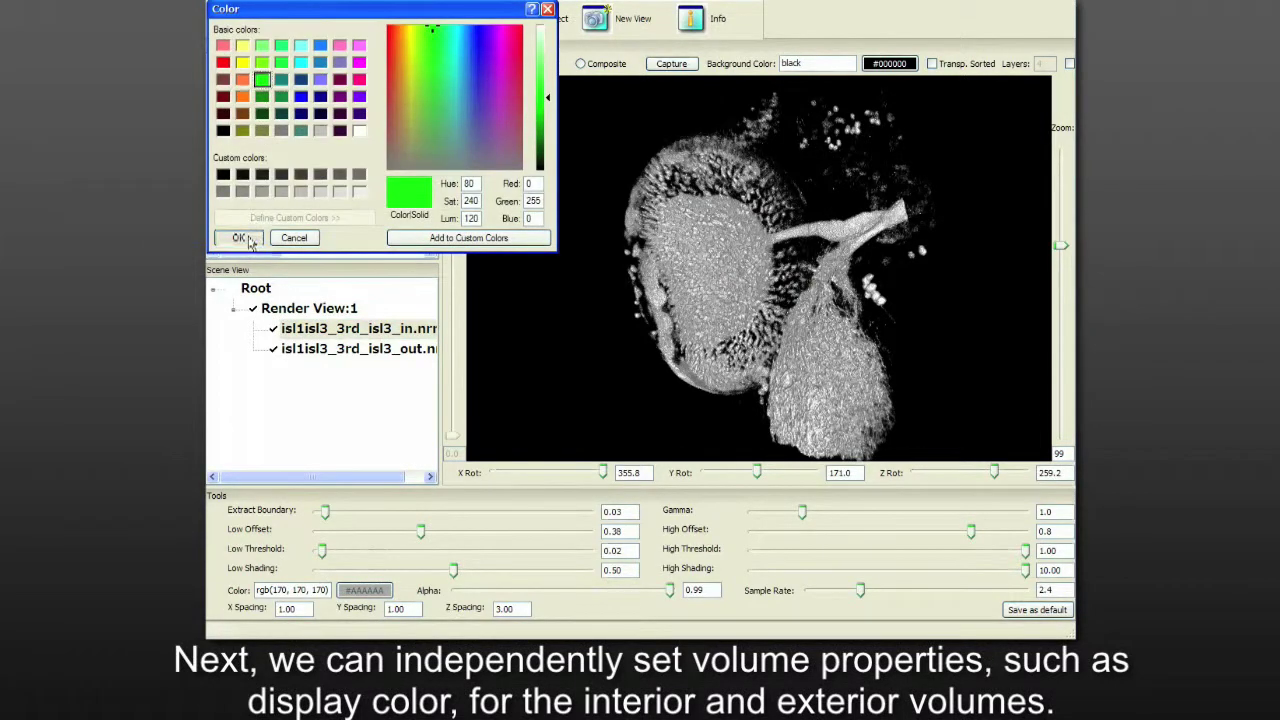
- Color the exterior _out.nrrd subvolume yellow
click(351, 348)
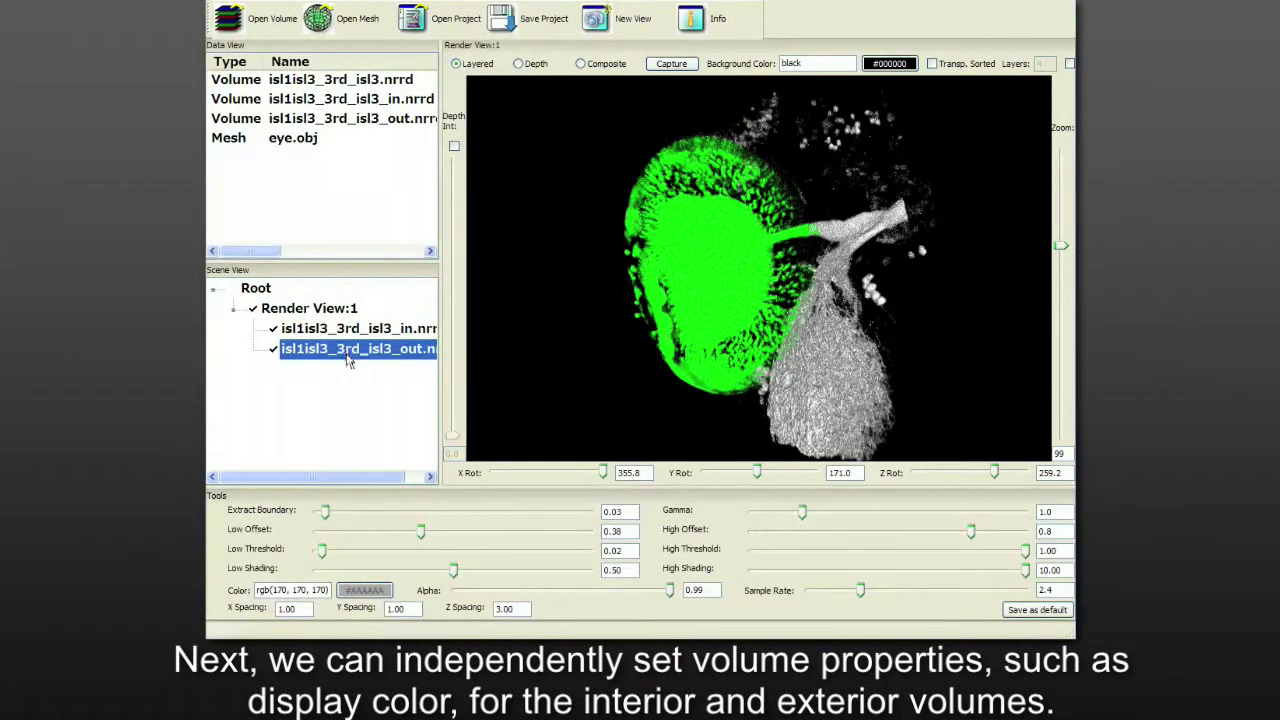
click(364, 590)
click(242, 62)
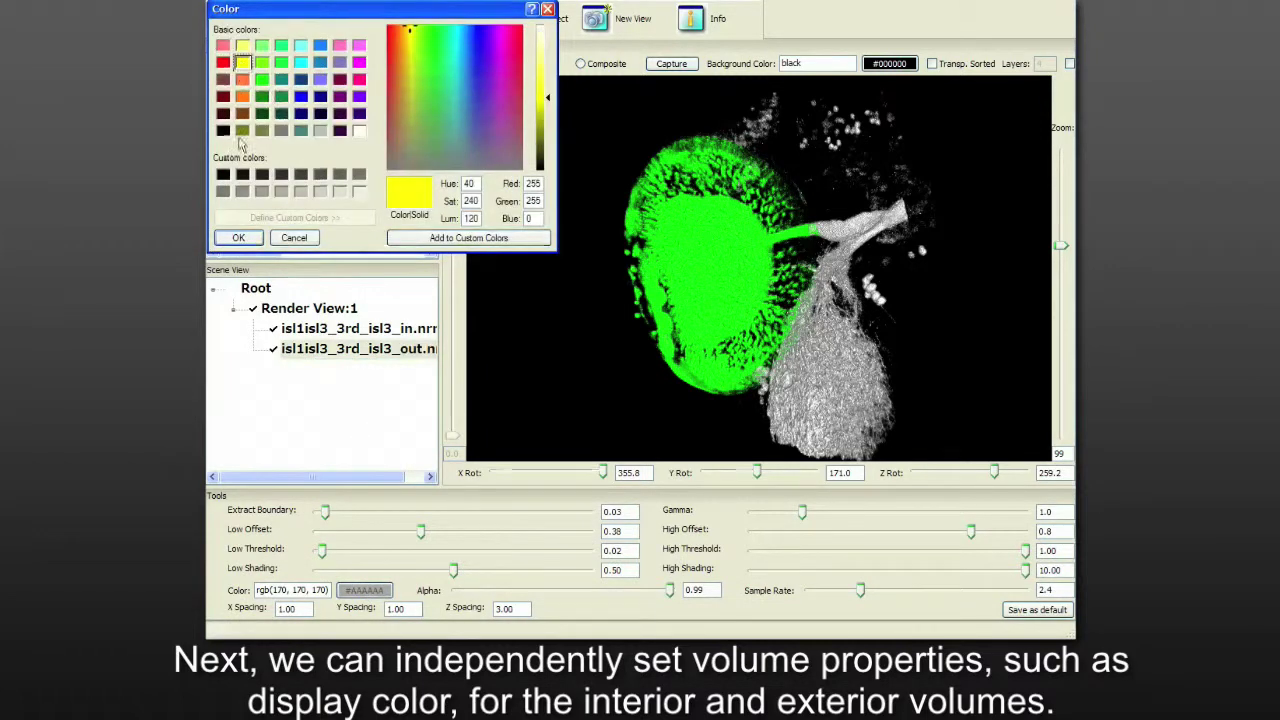
click(238, 237)
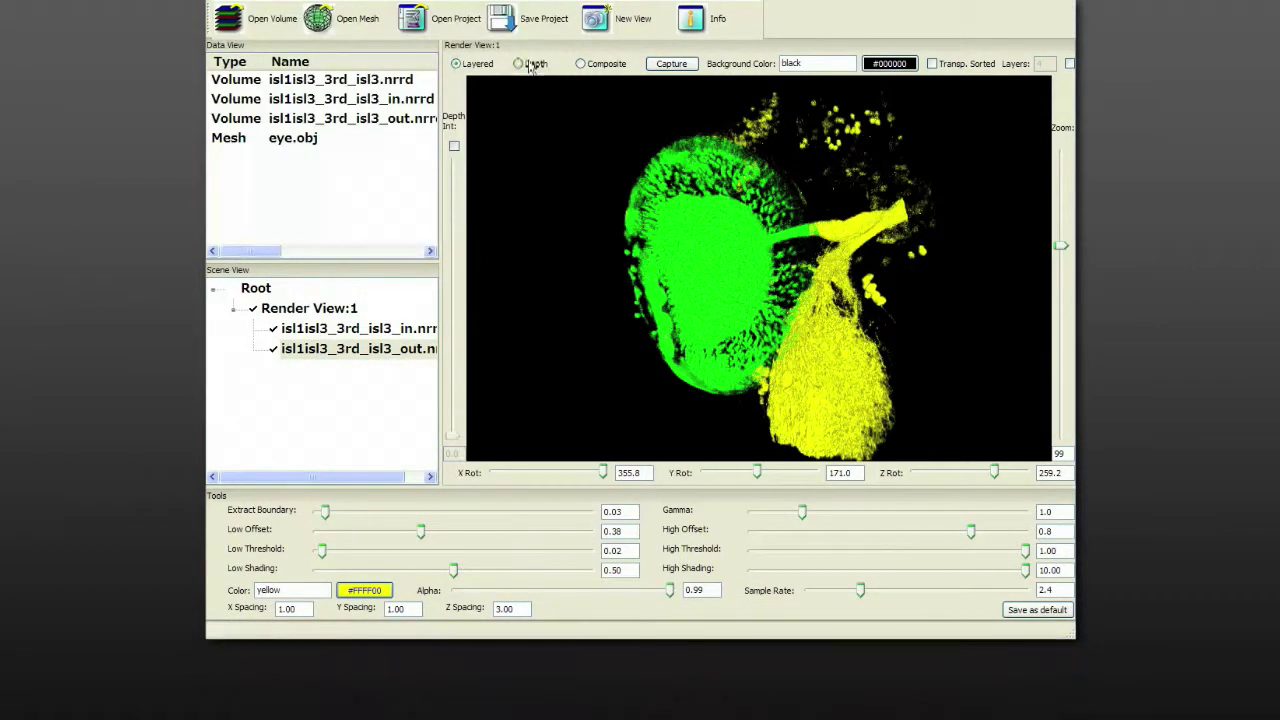
- Enable Depth Int. at 0.54 and rotate the eye to show the optic nerve exit
click(454, 147)
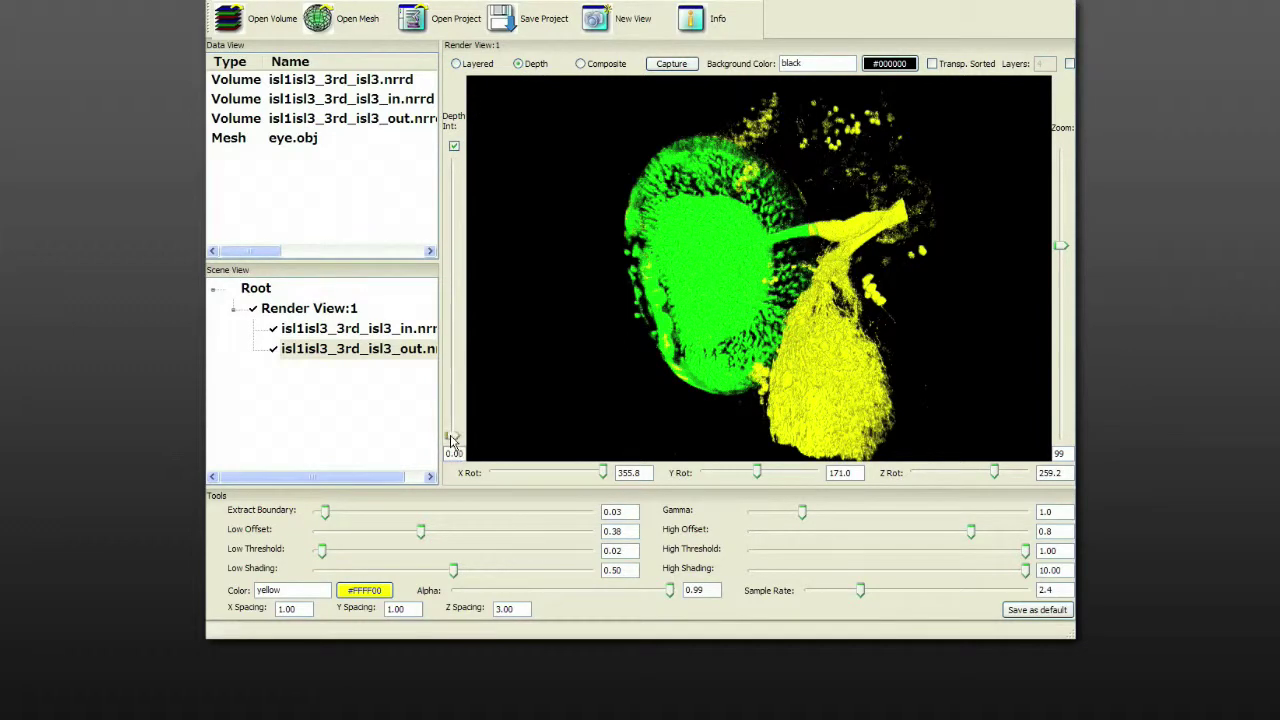
drag(452, 440, 458, 340)
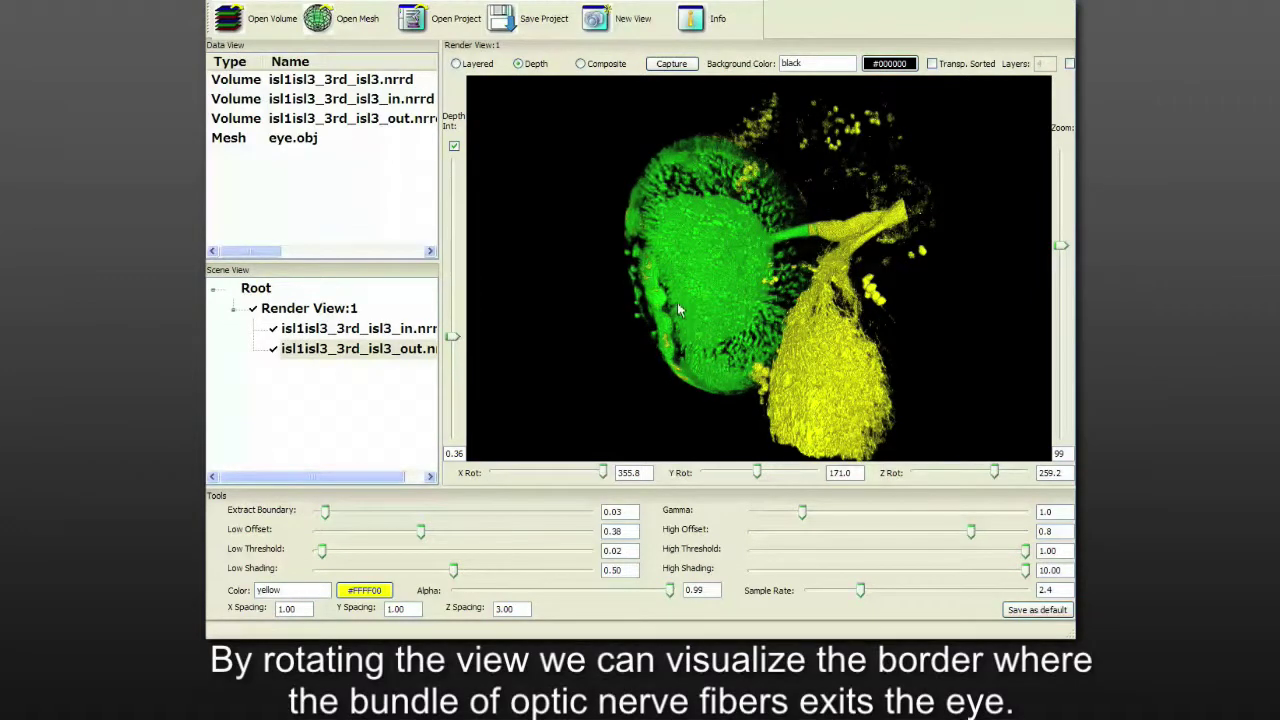
drag(677, 302, 900, 313)
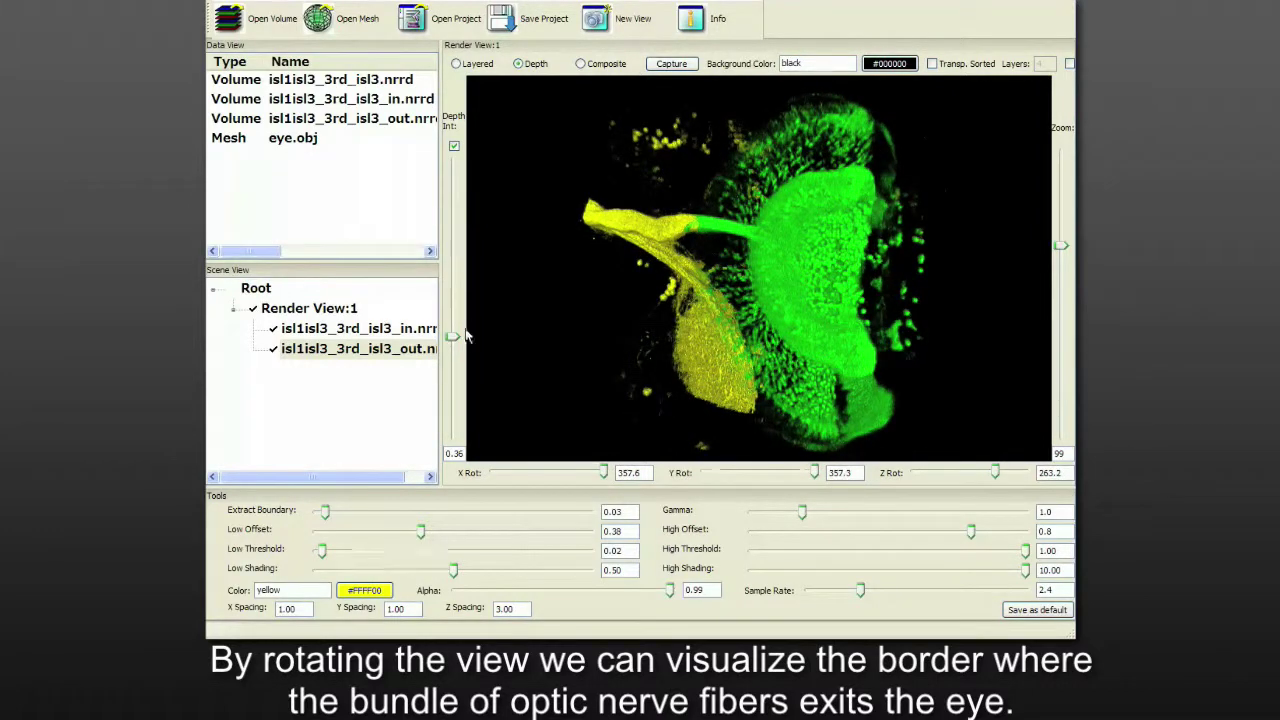
drag(455, 330, 453, 287)
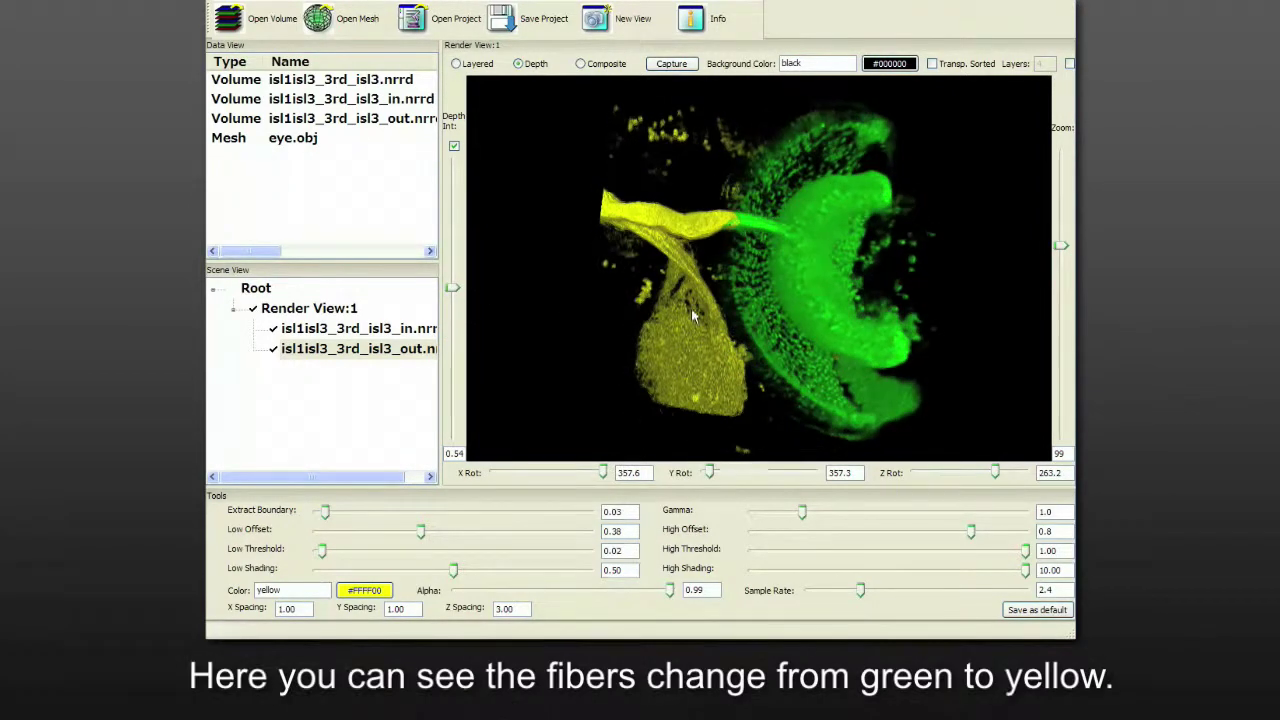